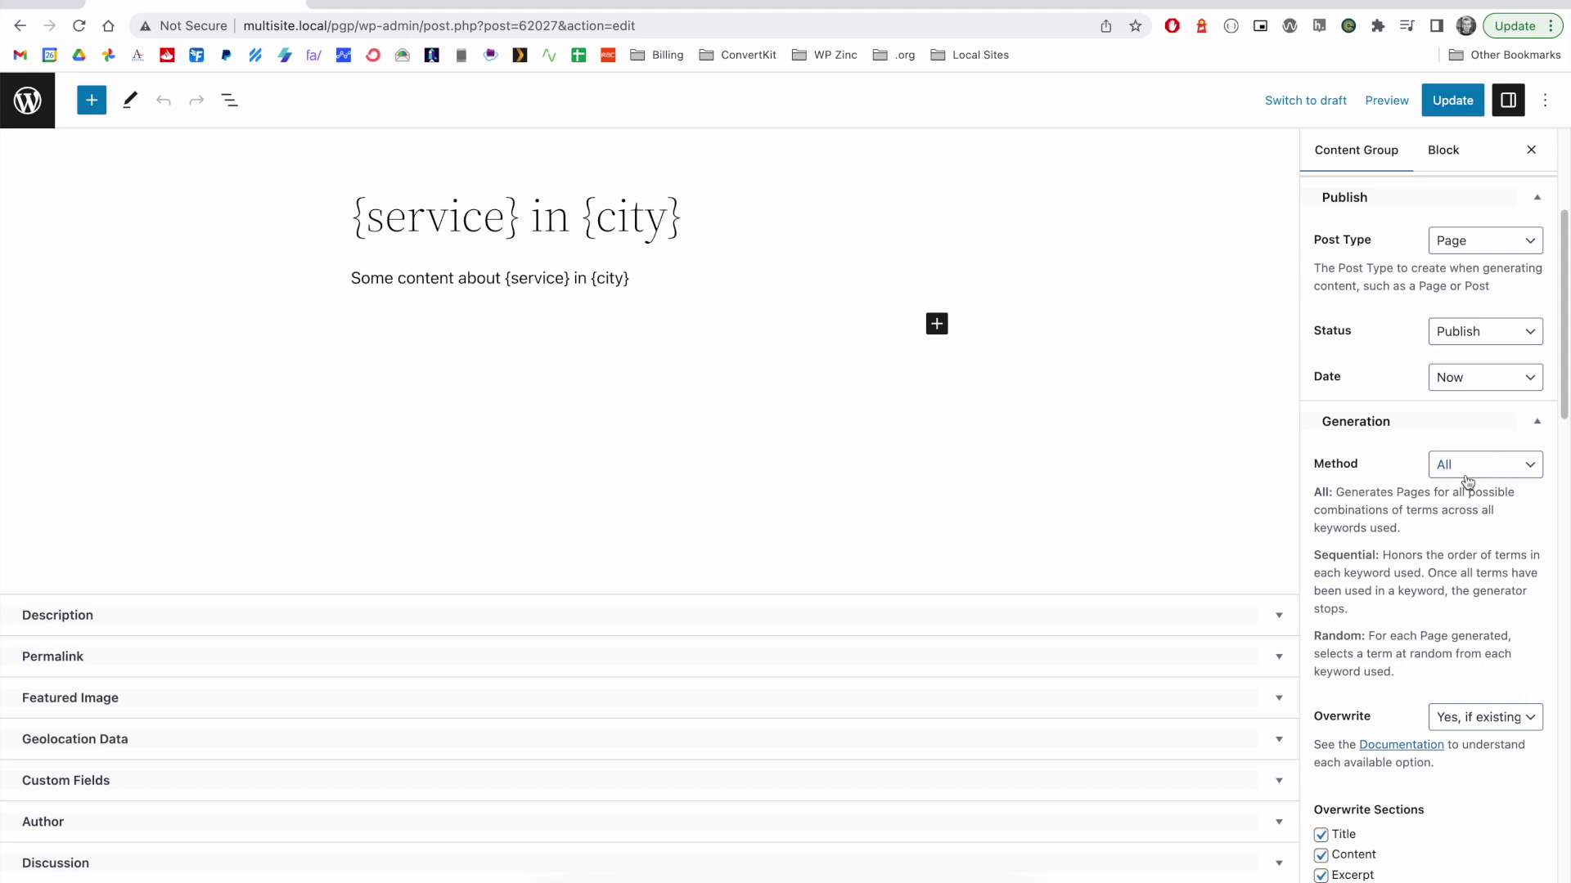
- Show the generation Method dropdown's options for the content group
{"action": "left_click", "coordinate": [1467, 474]}
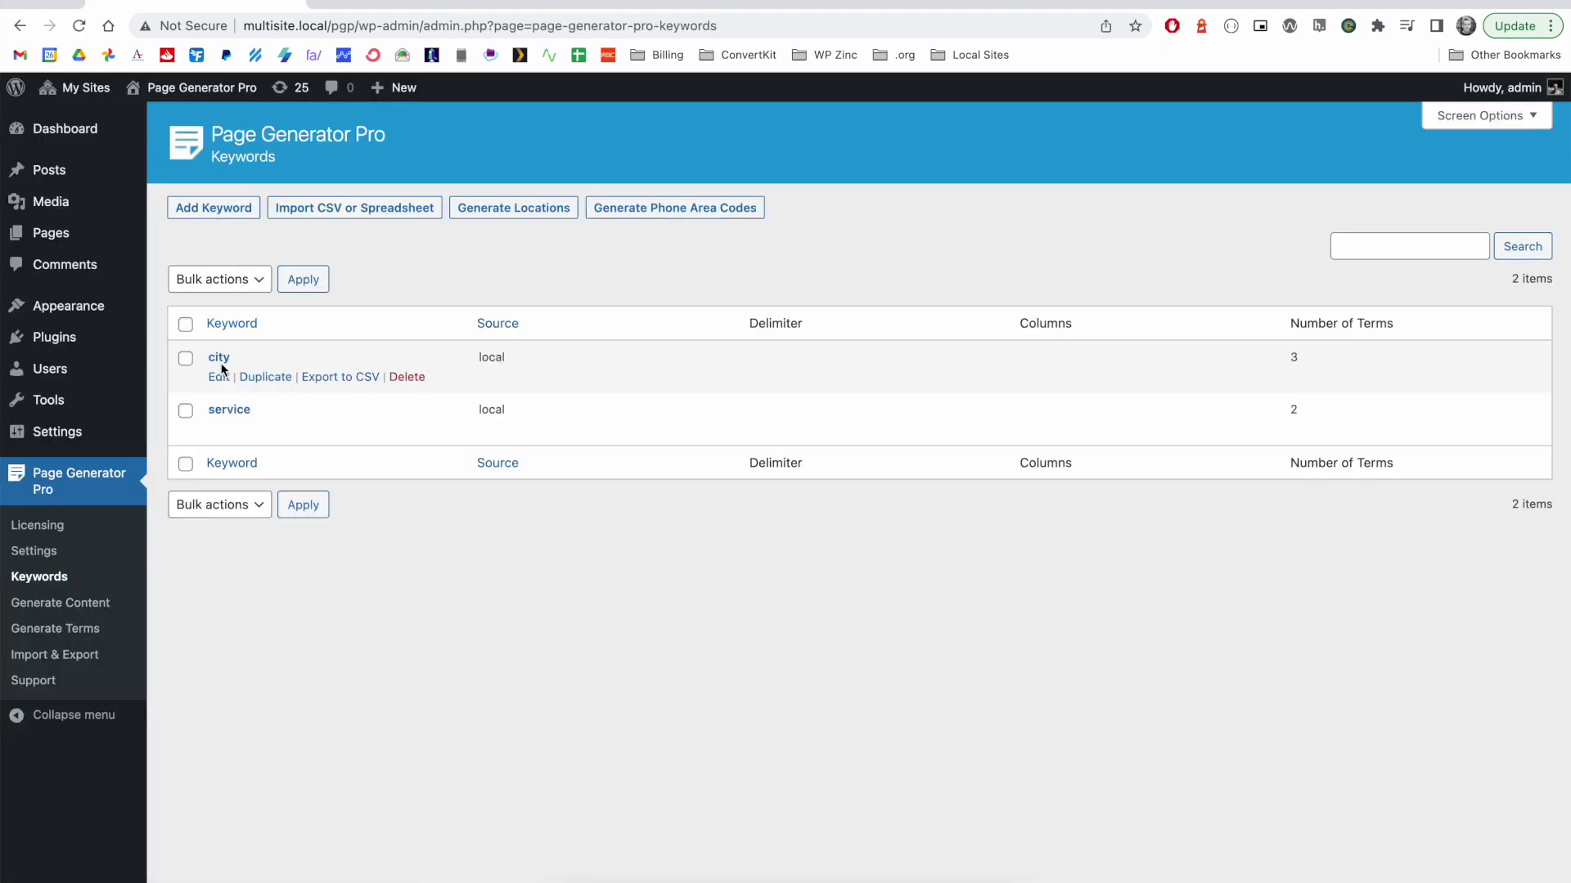
- Check the city keyword's three terms and service's two, then reopen the '{service} in {city}' group
{"action": "left_click", "coordinate": [218, 358]}
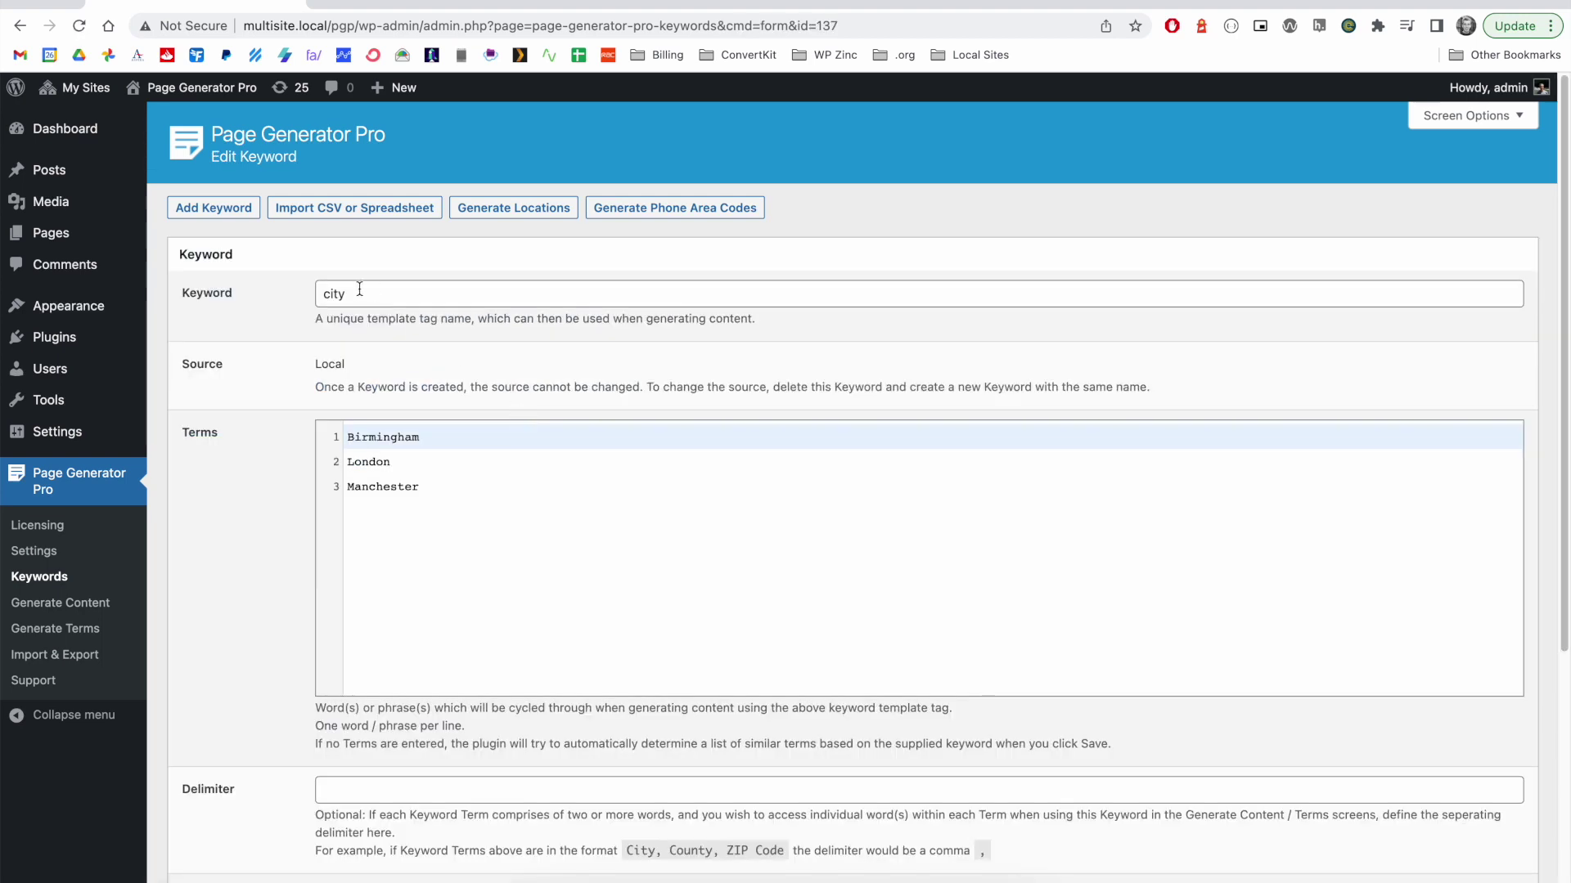
{"action": "left_click_drag", "start_coordinate": [438, 486], "coordinate": [344, 438]}
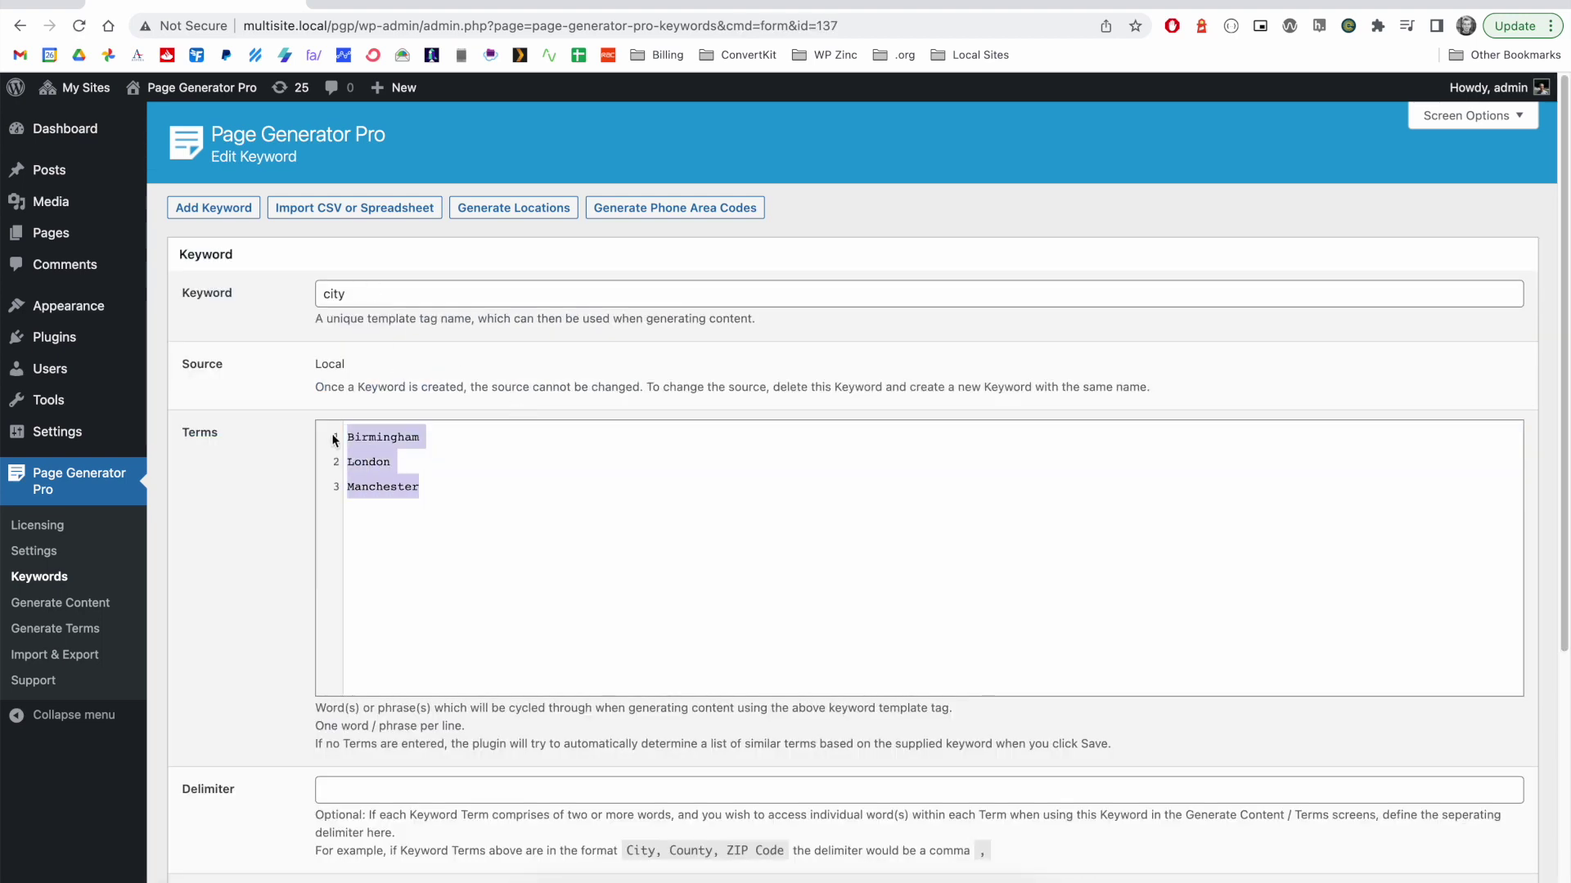
{"action": "left_click", "coordinate": [28, 577]}
{"action": "left_click", "coordinate": [233, 409]}
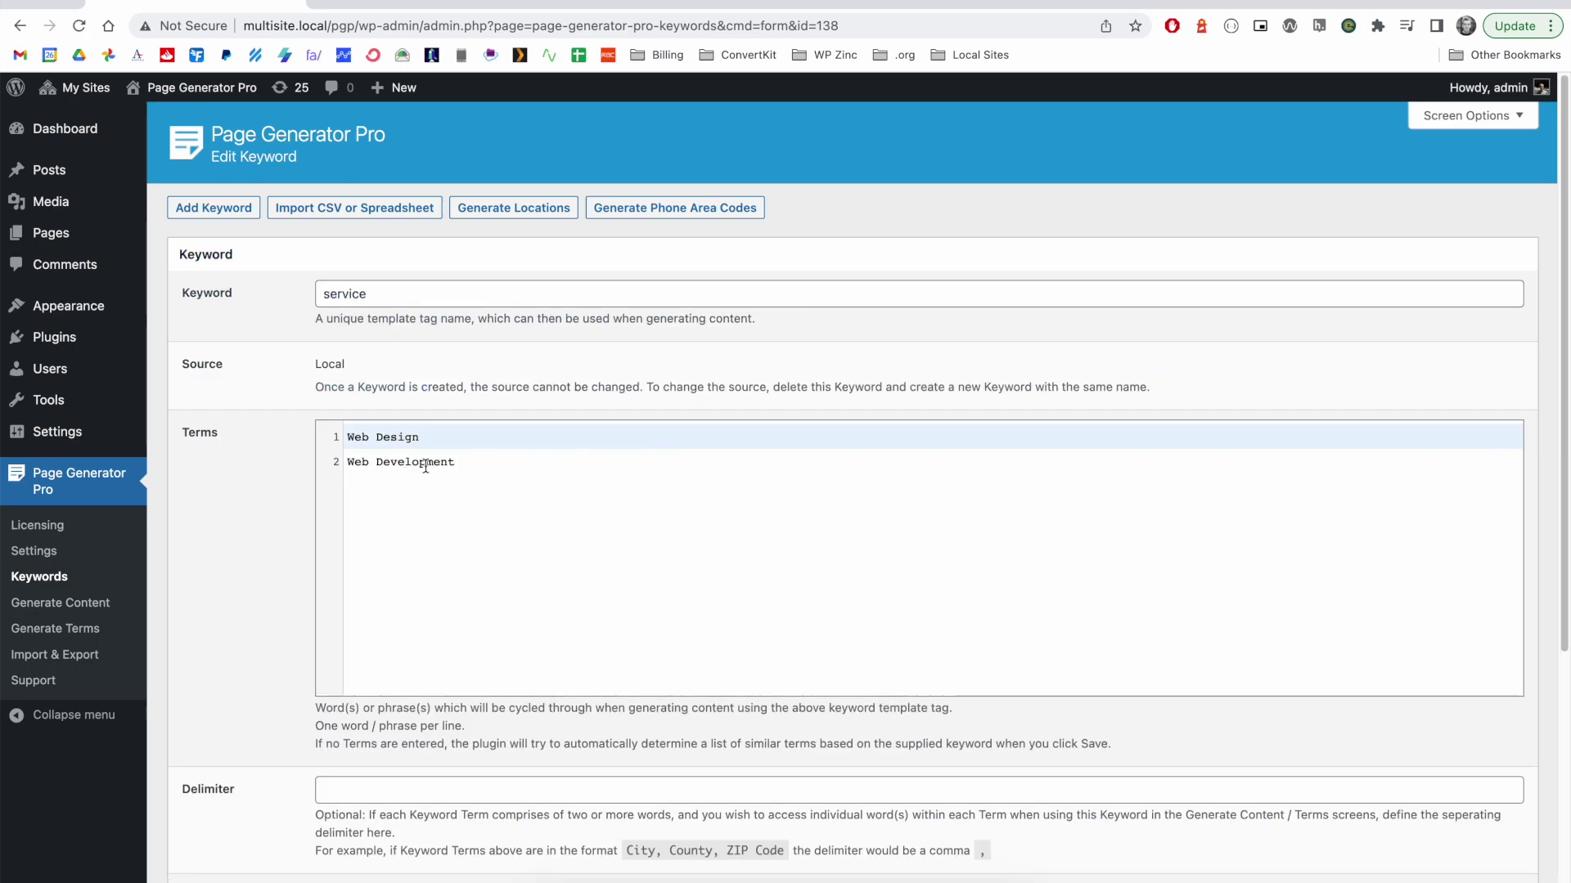
{"action": "left_click_drag", "start_coordinate": [456, 465], "coordinate": [348, 437]}
{"action": "left_click", "coordinate": [61, 602]}
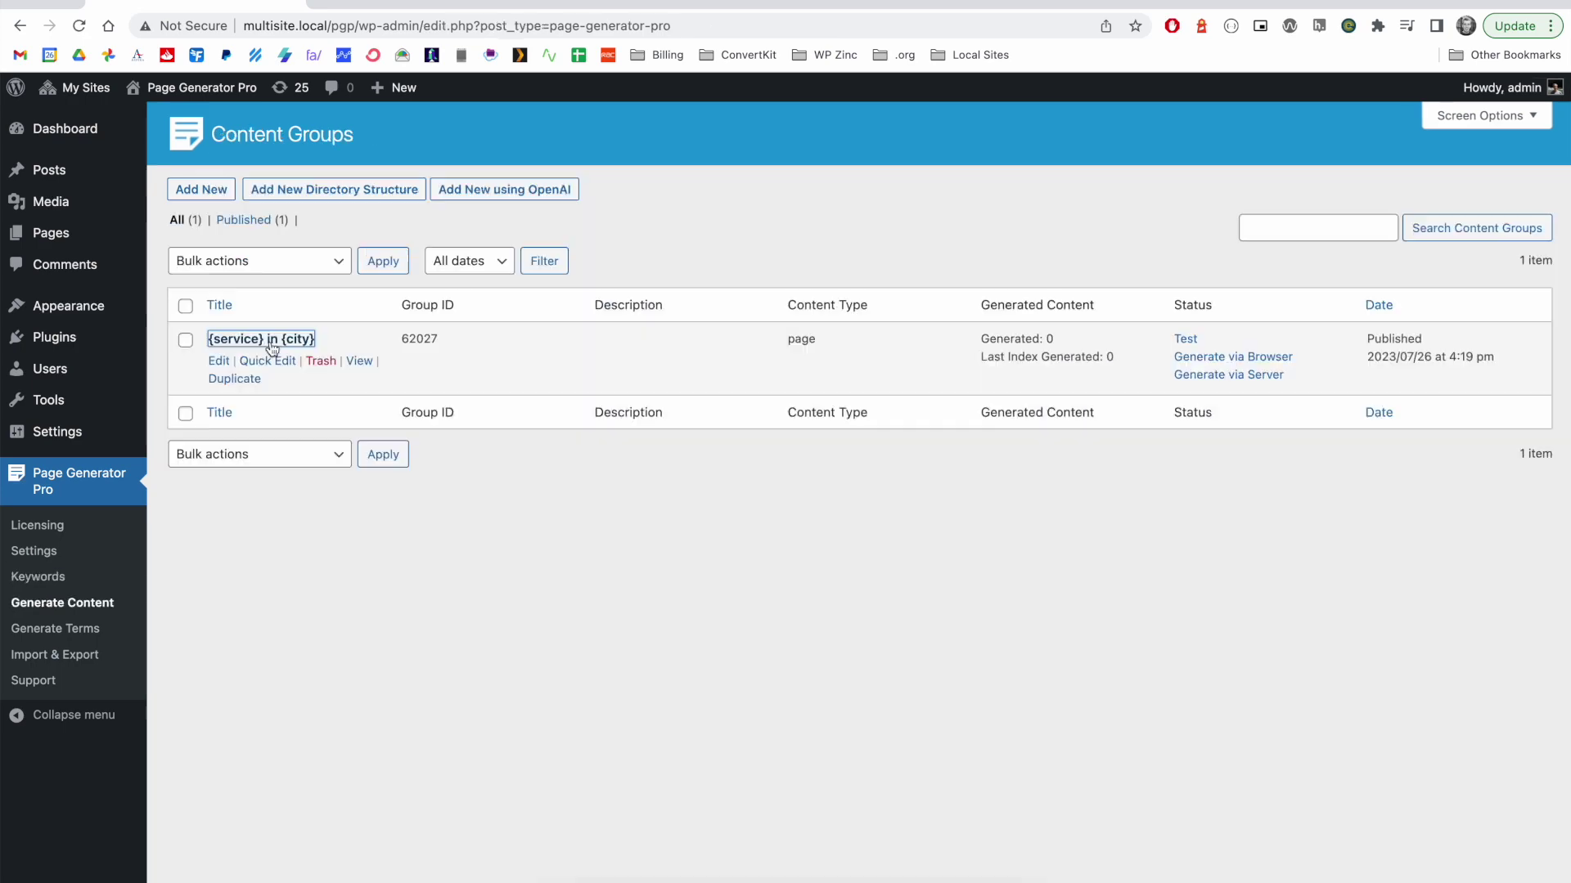
{"action": "left_click", "coordinate": [270, 342]}
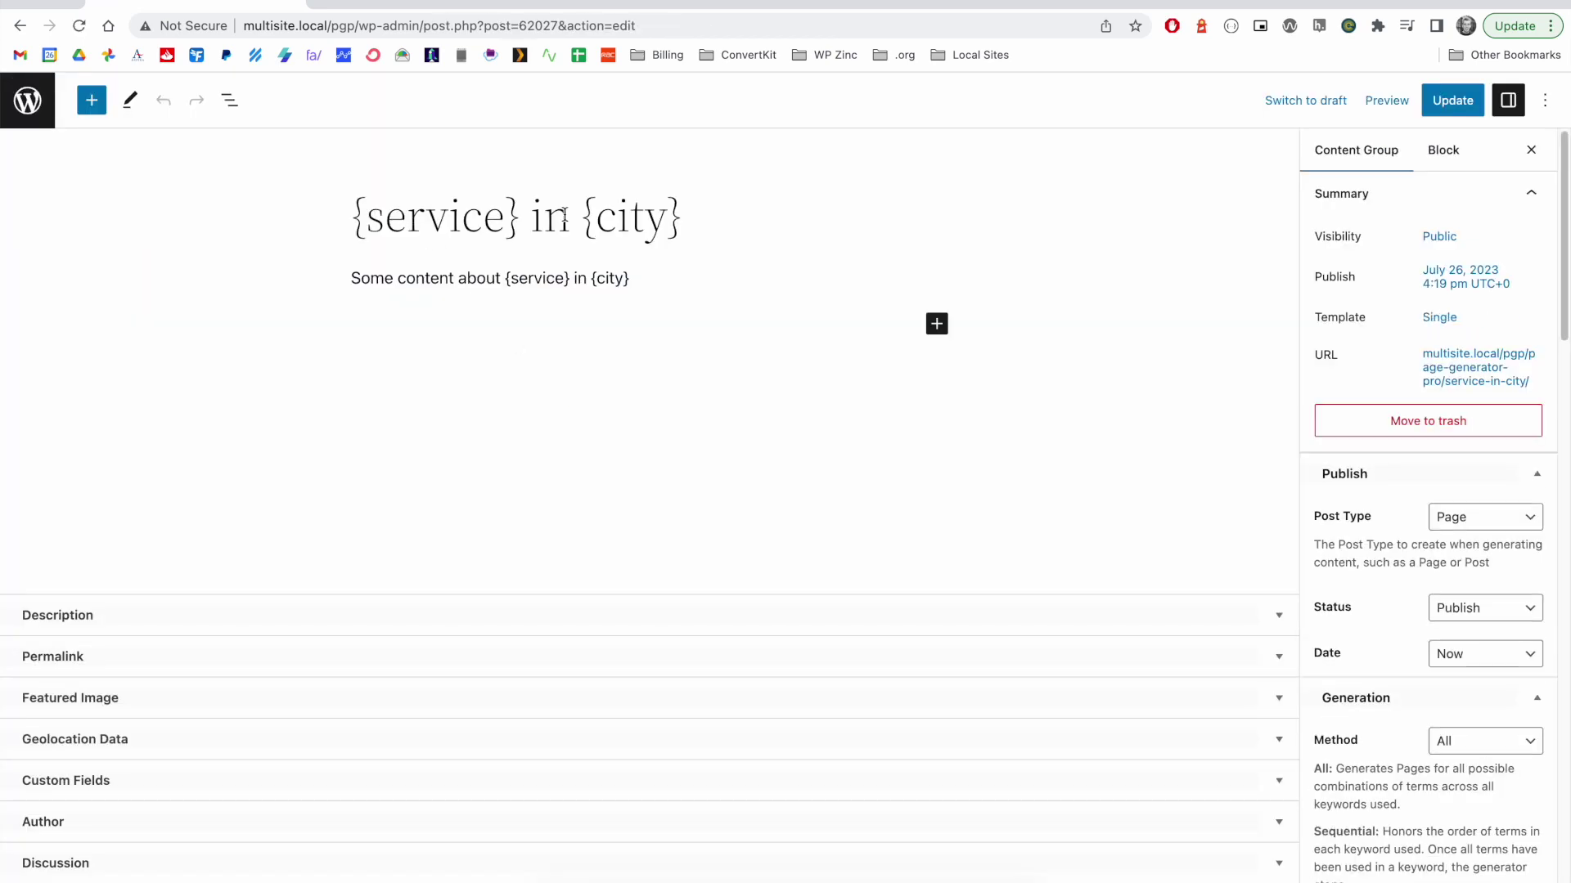
{"action": "scroll", "coordinate": [1434, 655], "scroll_direction": "down", "scroll_amount": 5}
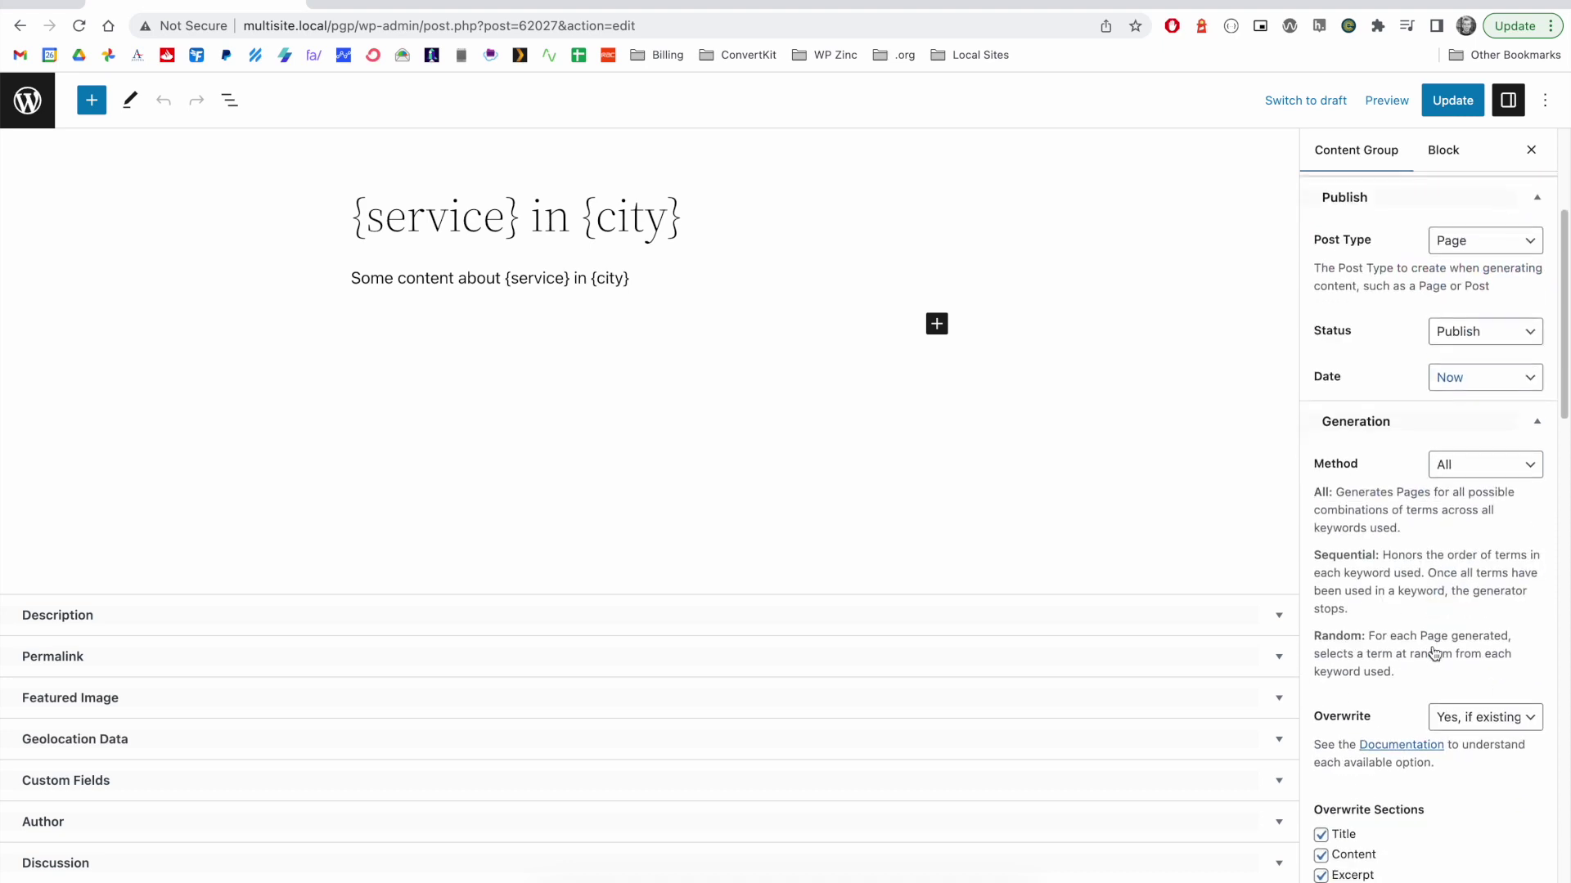
{"action": "scroll", "coordinate": [1350, 528], "scroll_direction": "down", "scroll_amount": 2}
- Set the '{service} in {city}' group's generation method to Sequential
{"action": "left_click", "coordinate": [1457, 395]}
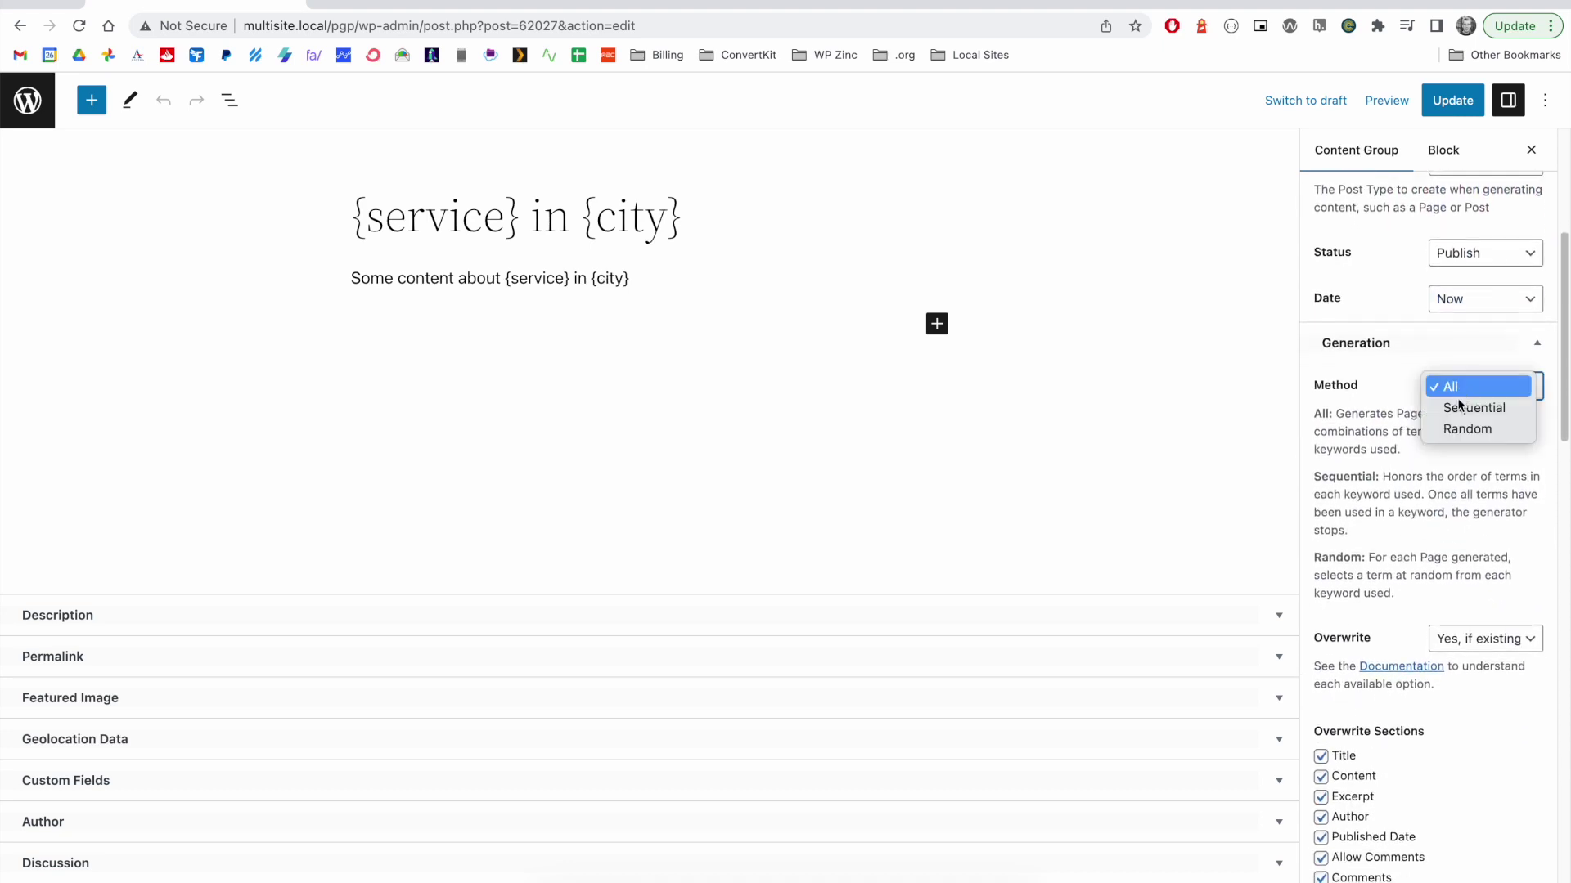
{"action": "left_click", "coordinate": [1456, 407]}
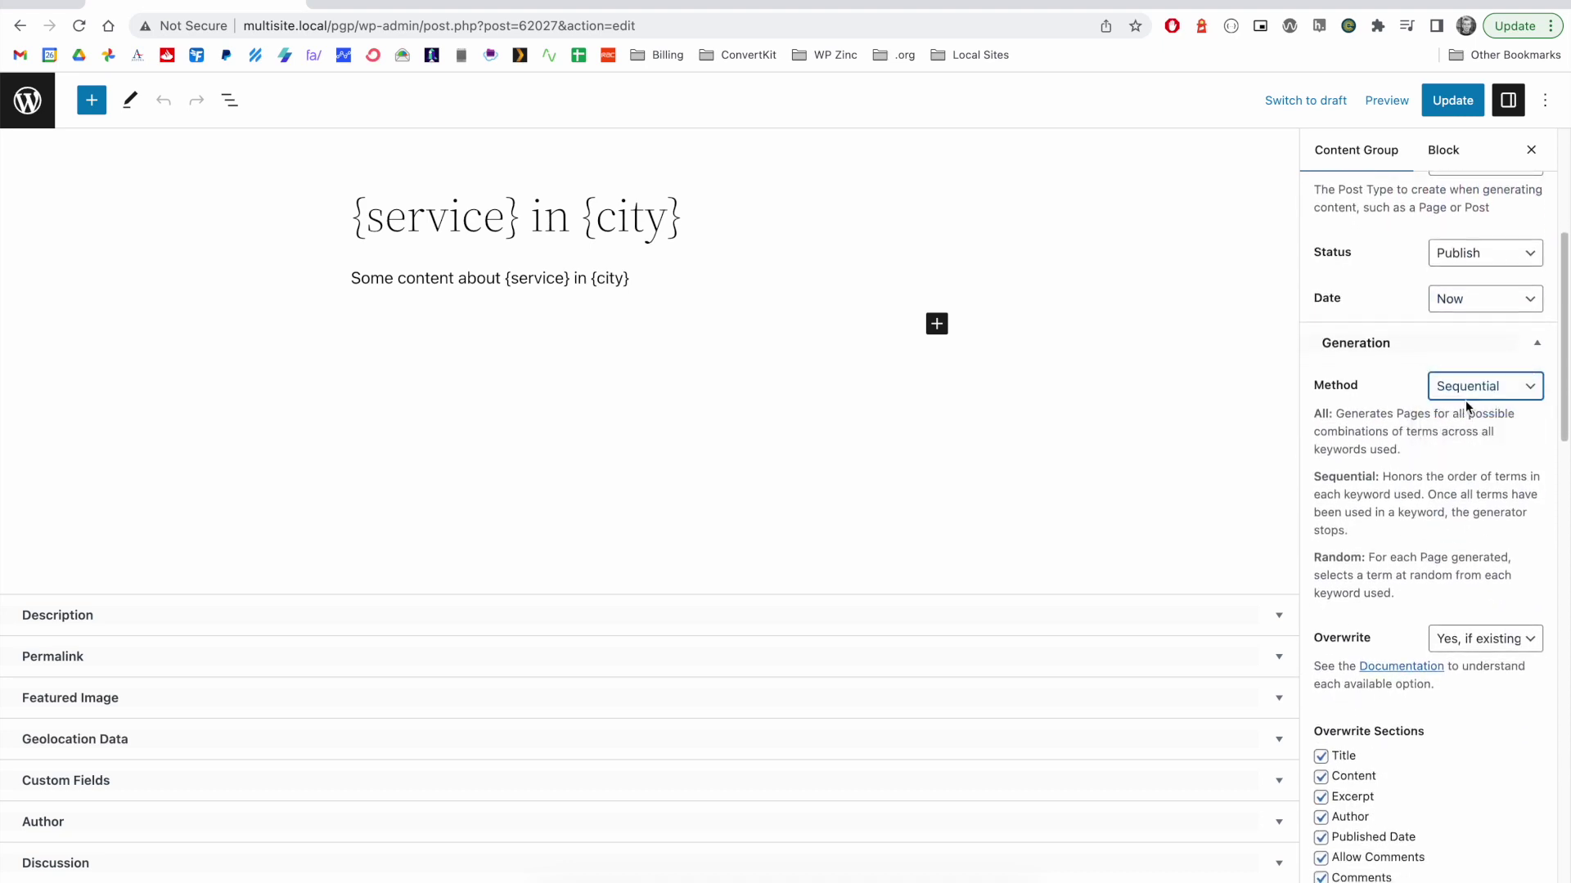
{"action": "scroll", "coordinate": [1466, 404], "scroll_direction": "up", "scroll_amount": 4}
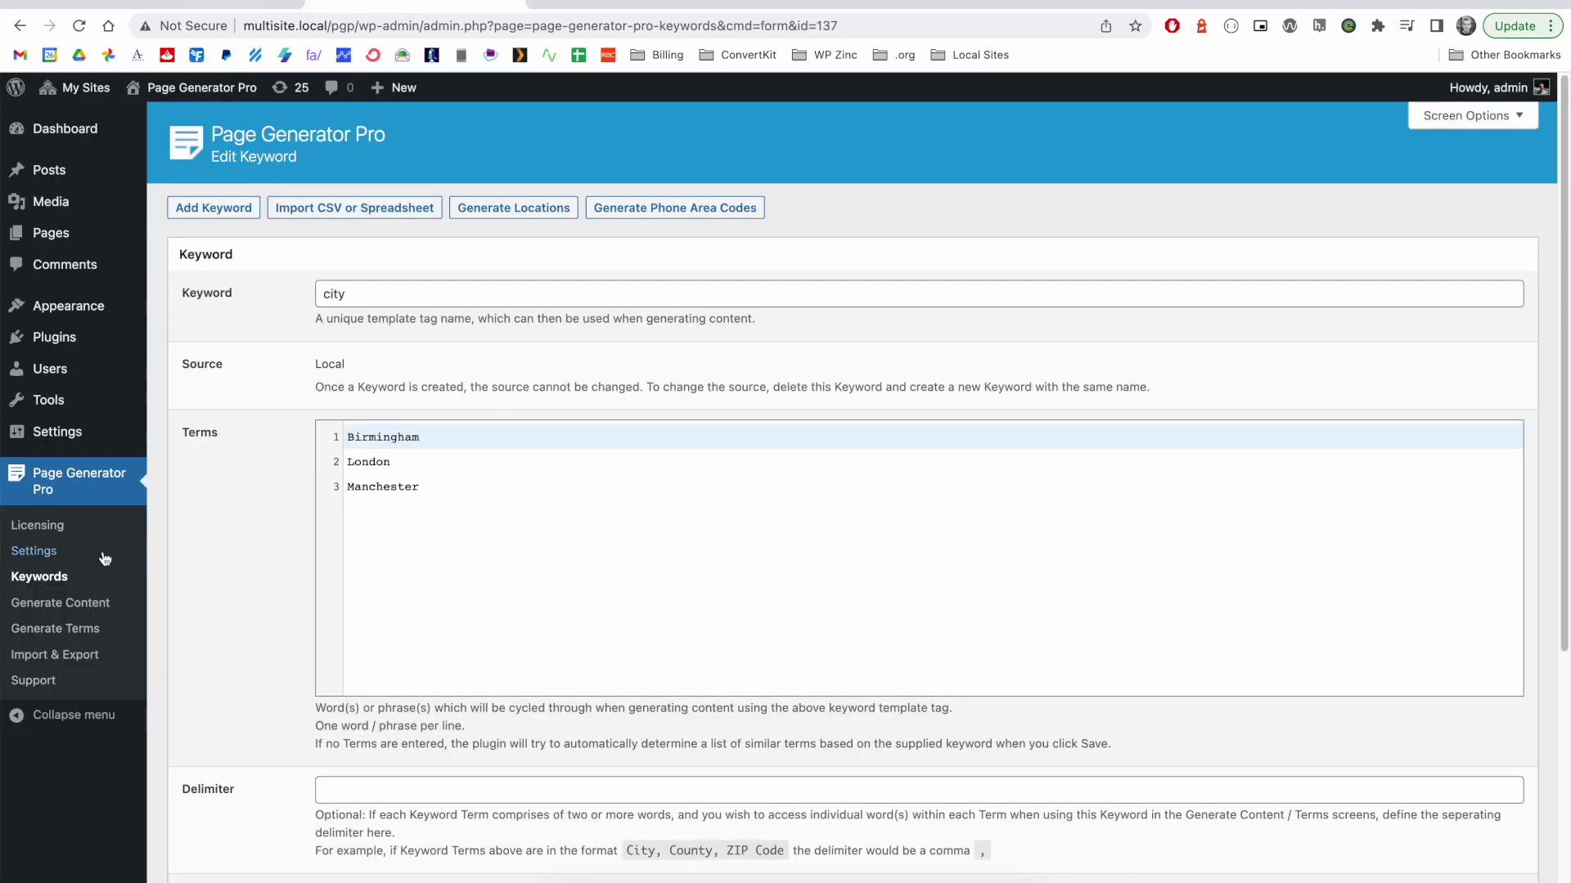
- Generate Sequential pages Web Design in Birmingham and Web Development in London
{"action": "left_click", "coordinate": [39, 577]}
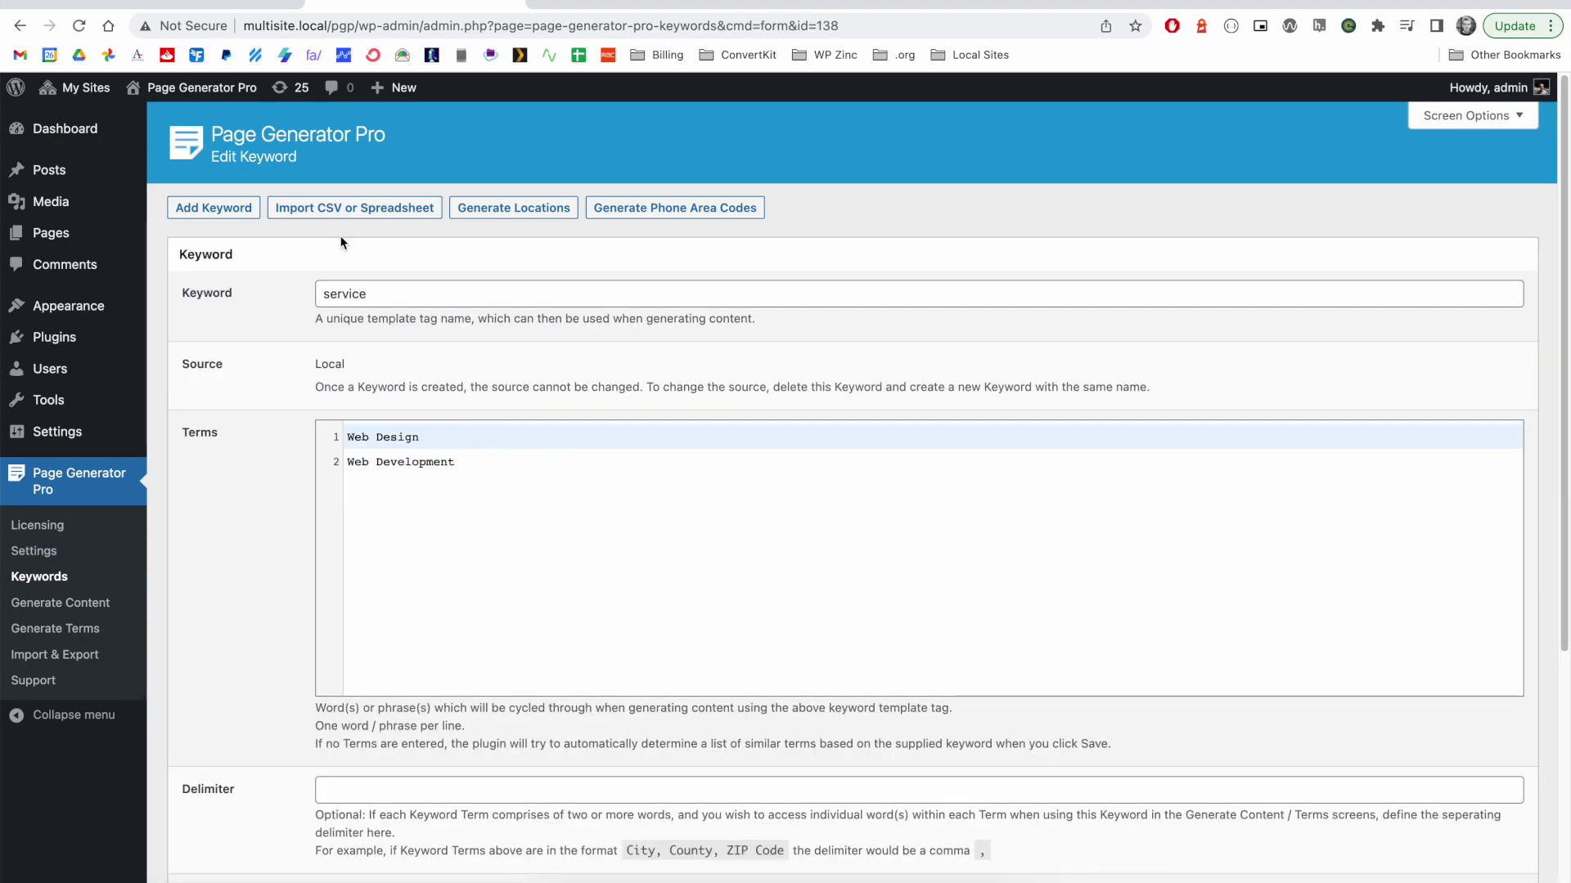
{"action": "left_click", "coordinate": [253, 12]}
{"action": "scroll", "coordinate": [1490, 679], "scroll_direction": "down", "scroll_amount": 5}
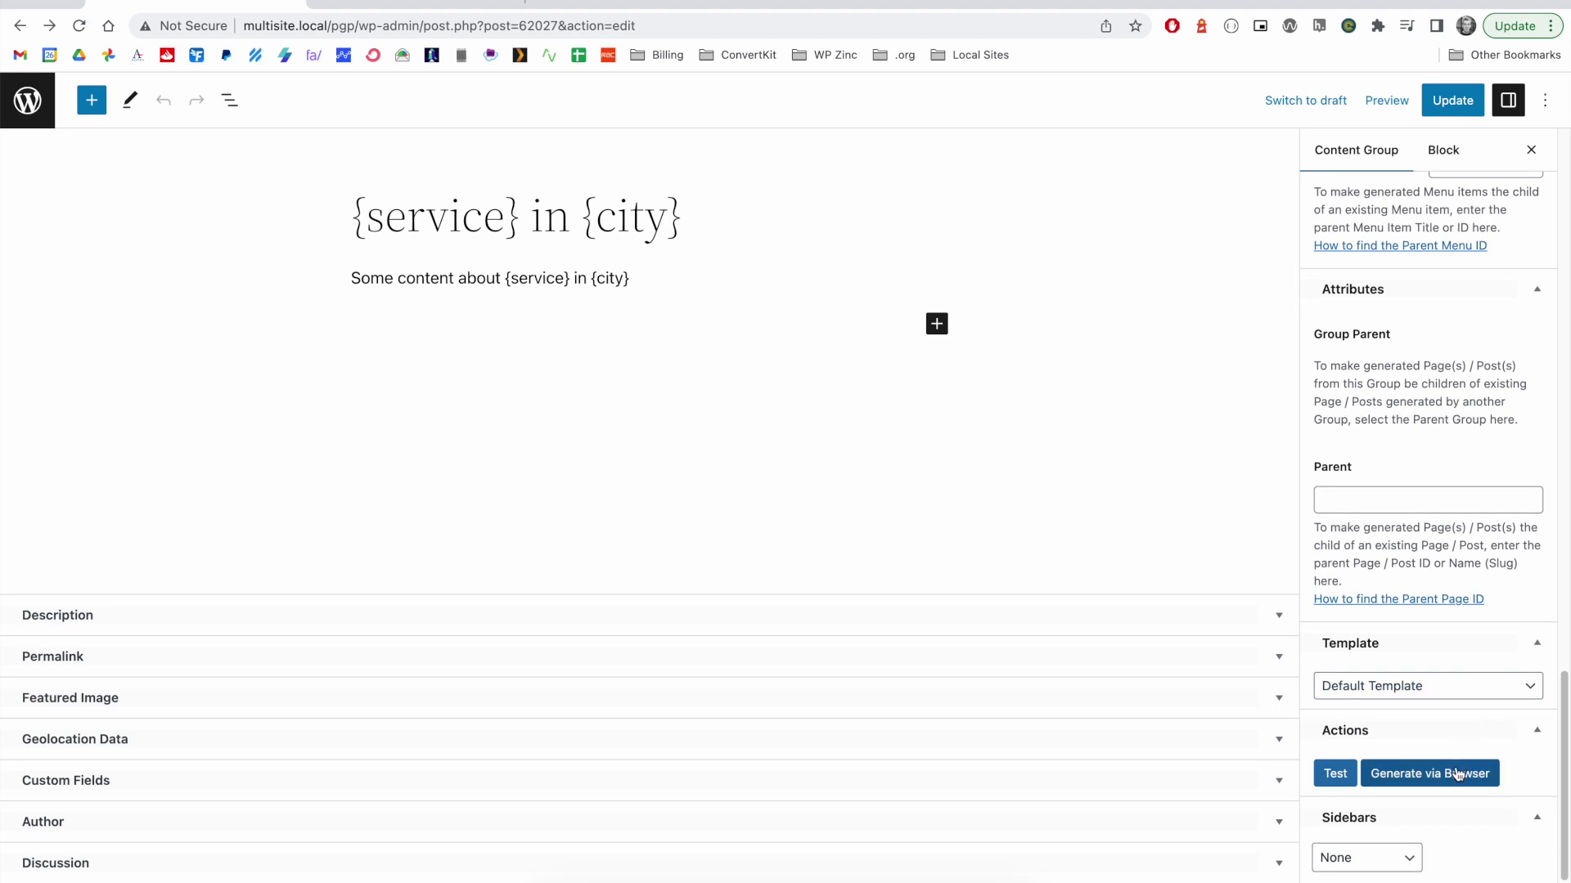
{"action": "left_click", "coordinate": [1430, 773]}
{"action": "left_click", "coordinate": [940, 127]}
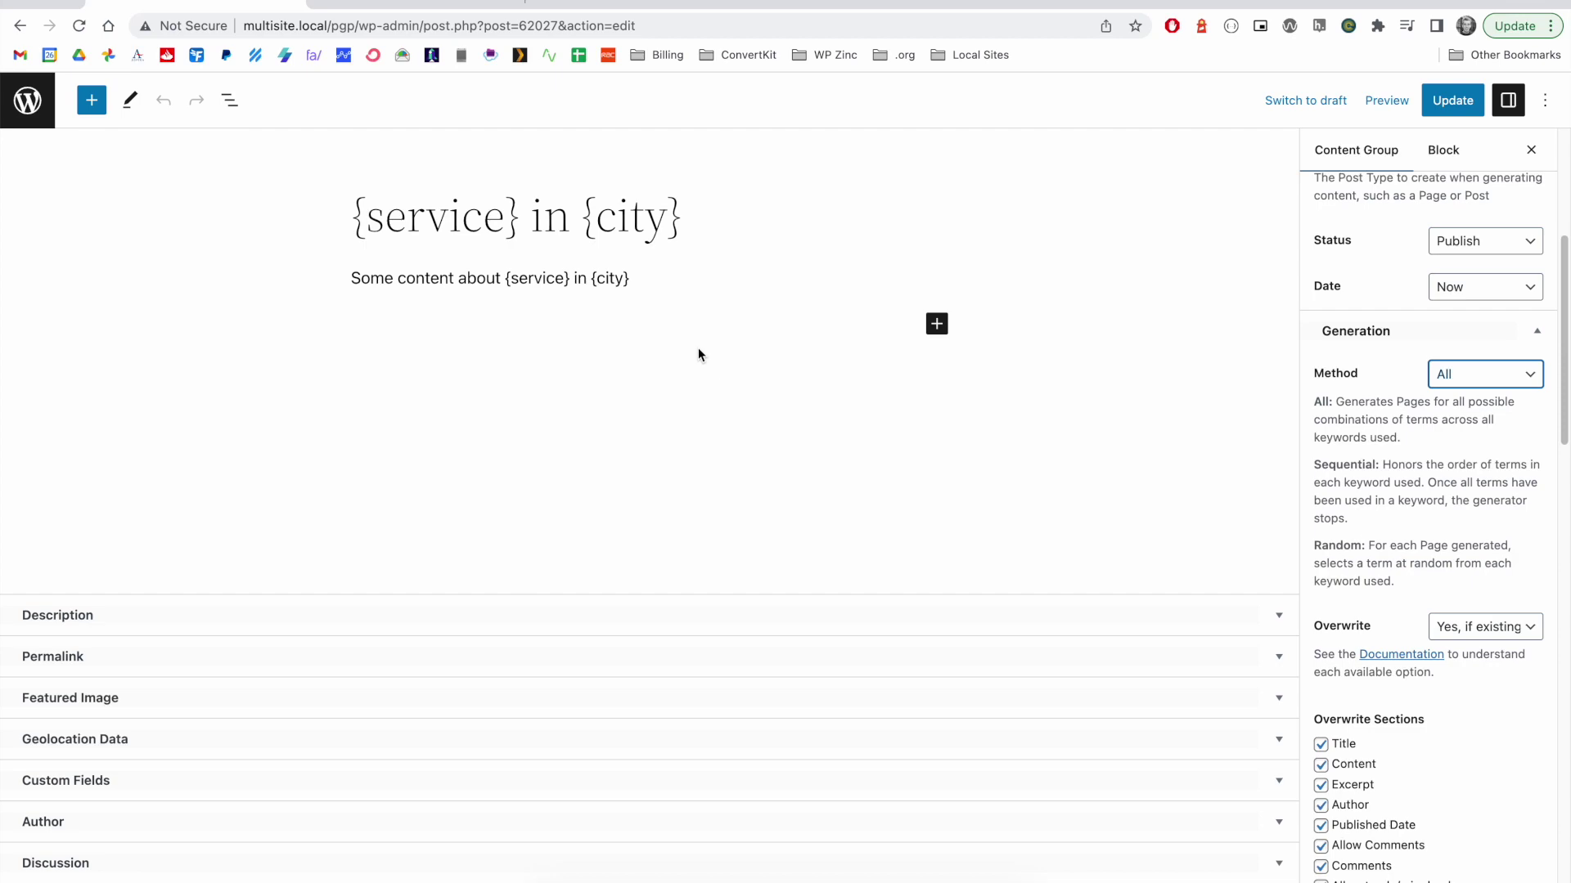
{"action": "scroll", "coordinate": [1424, 491], "scroll_direction": "down", "scroll_amount": 5}
{"action": "scroll", "coordinate": [1424, 552], "scroll_direction": "down", "scroll_amount": 5}
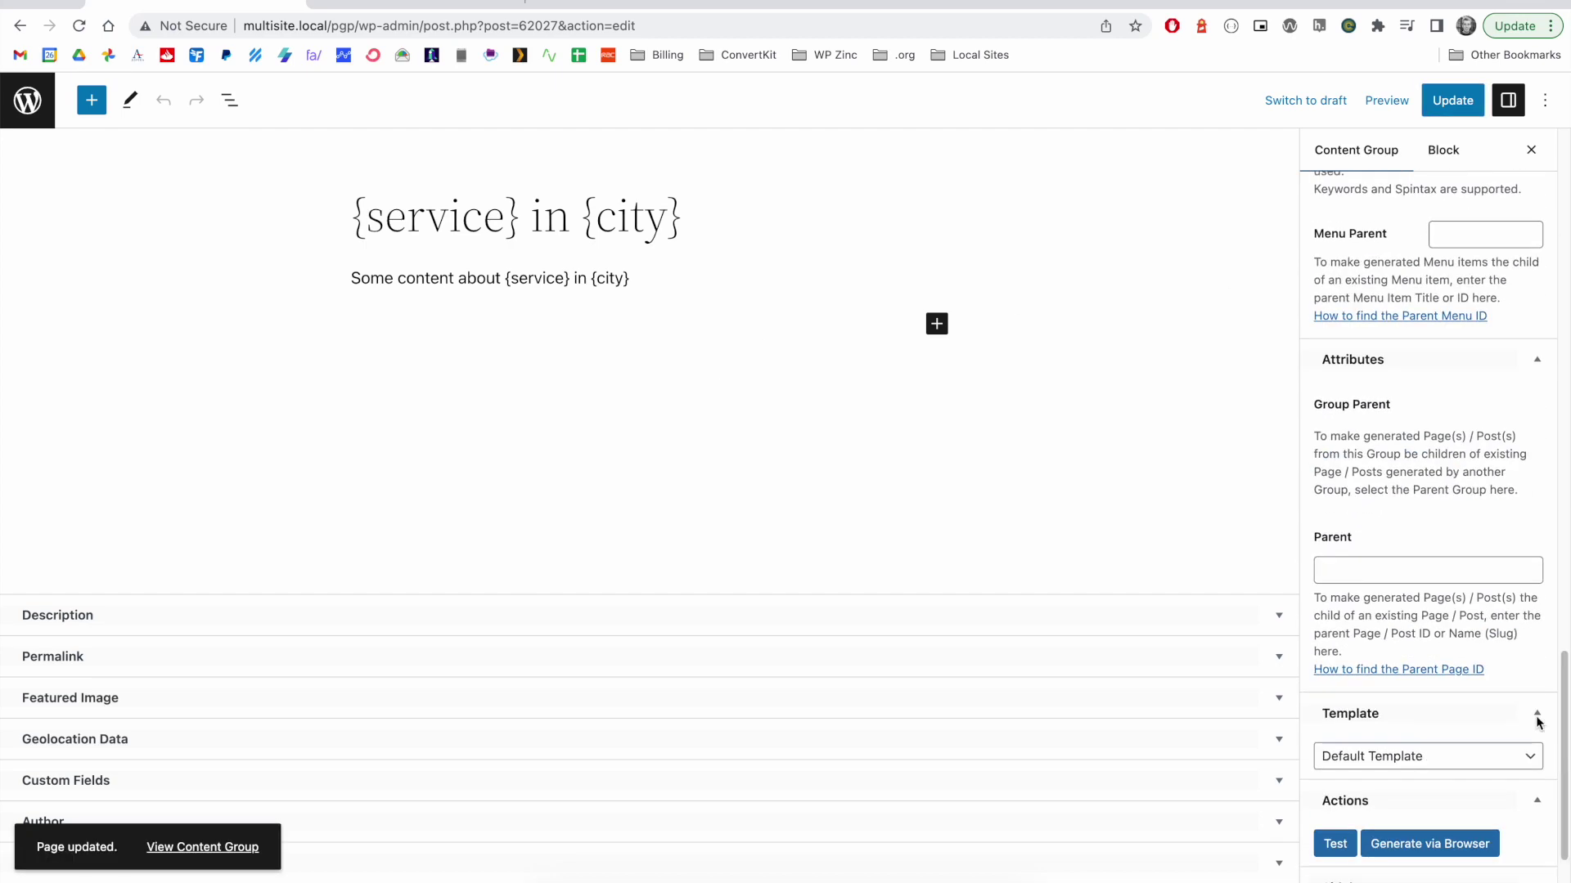
- Generate all six service-in-city pages with the All method
{"action": "left_click", "coordinate": [1438, 846]}
{"action": "left_click", "coordinate": [936, 124]}
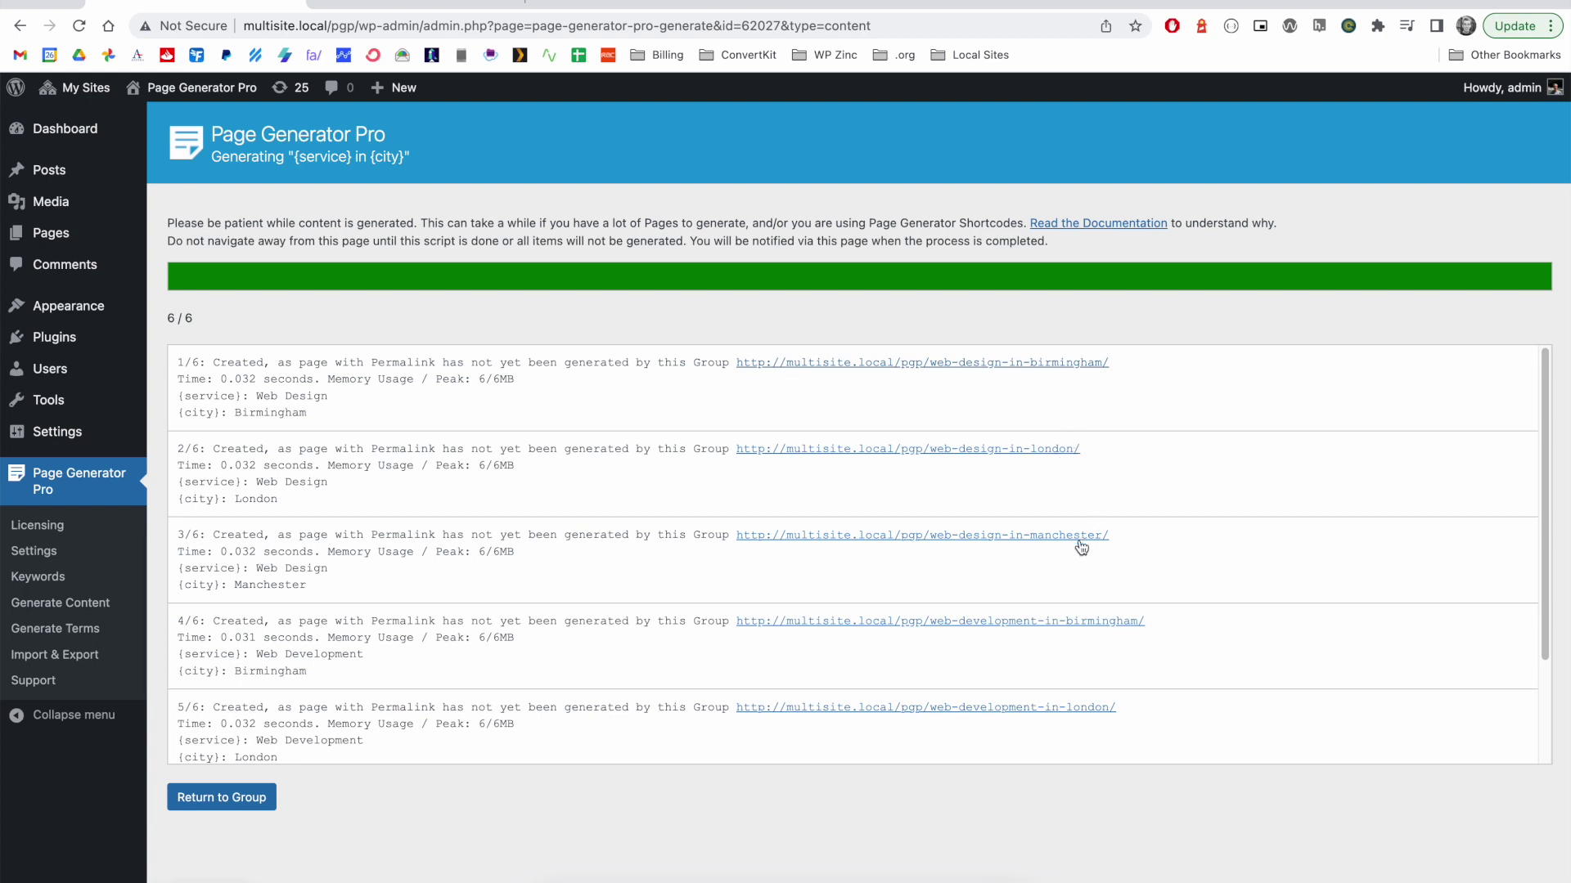
{"action": "left_click_drag", "start_coordinate": [1547, 425], "coordinate": [1546, 533]}
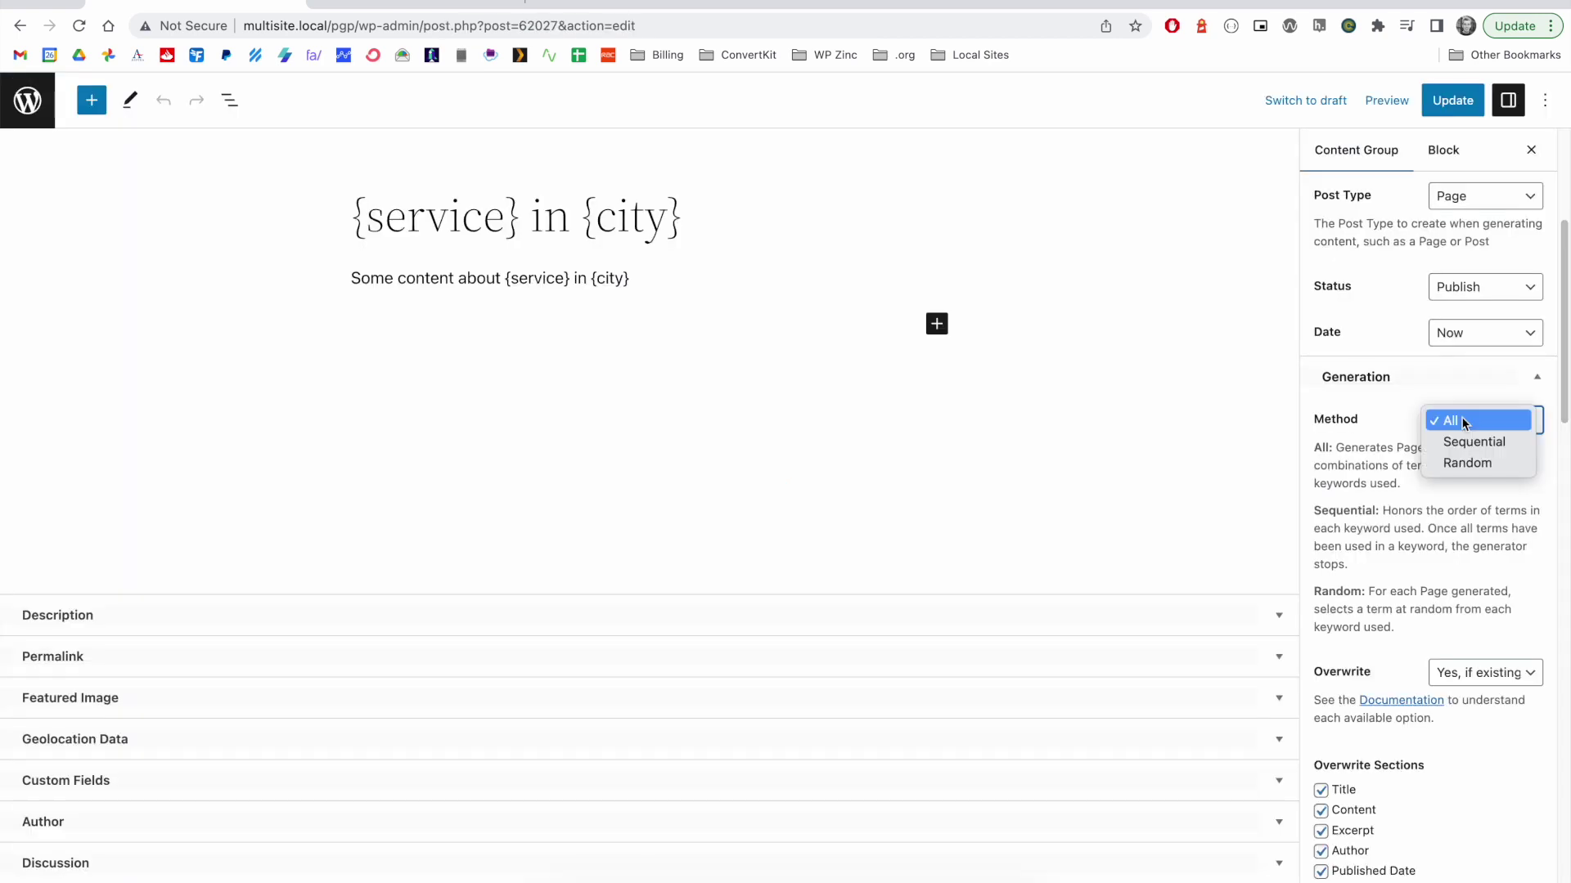
- Set the group to Random with a 2-page limit, save, and start generation
{"action": "left_click", "coordinate": [1476, 464]}
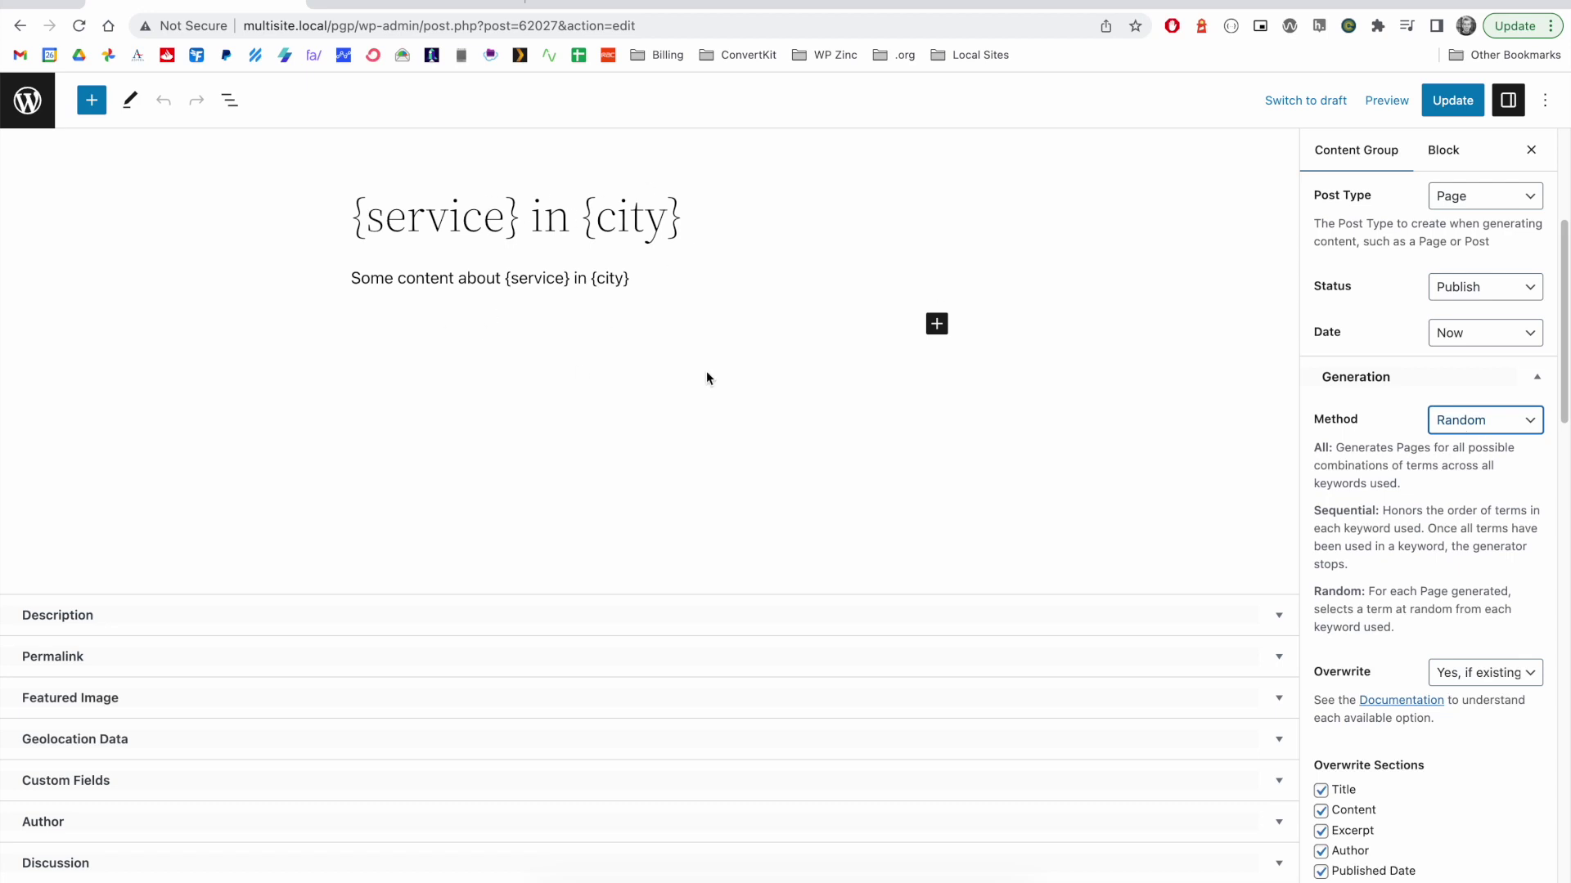
{"action": "scroll", "coordinate": [1470, 491], "scroll_direction": "down", "scroll_amount": 5}
{"action": "left_click", "coordinate": [1470, 565]}
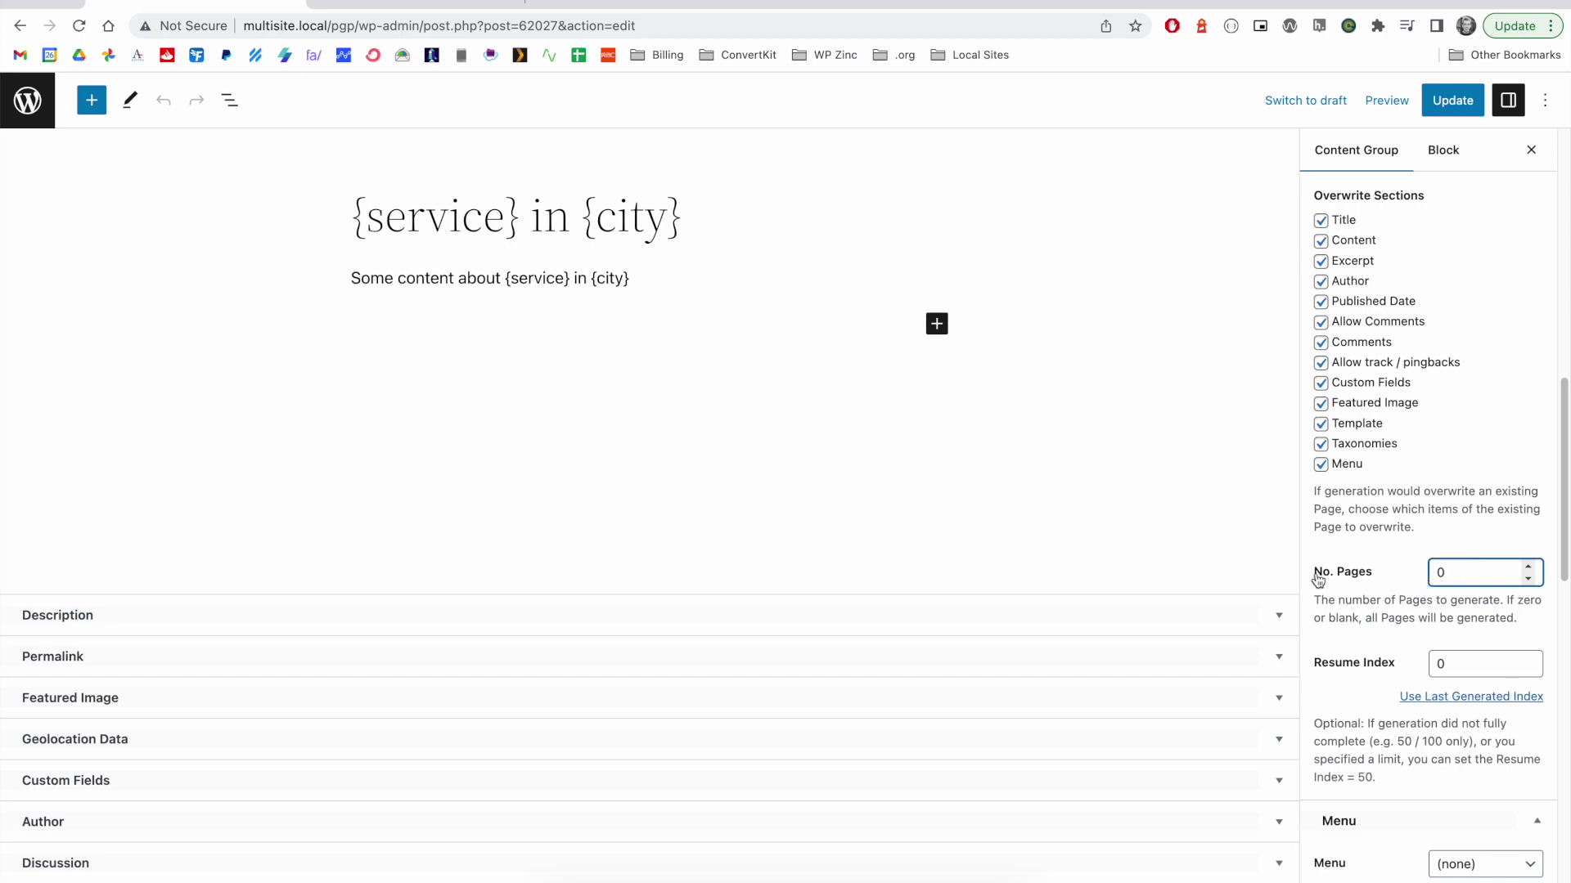
{"action": "double_click", "coordinate": [1451, 573]}
{"action": "type", "text": "2"}
{"action": "key", "text": "ctrl+s"}
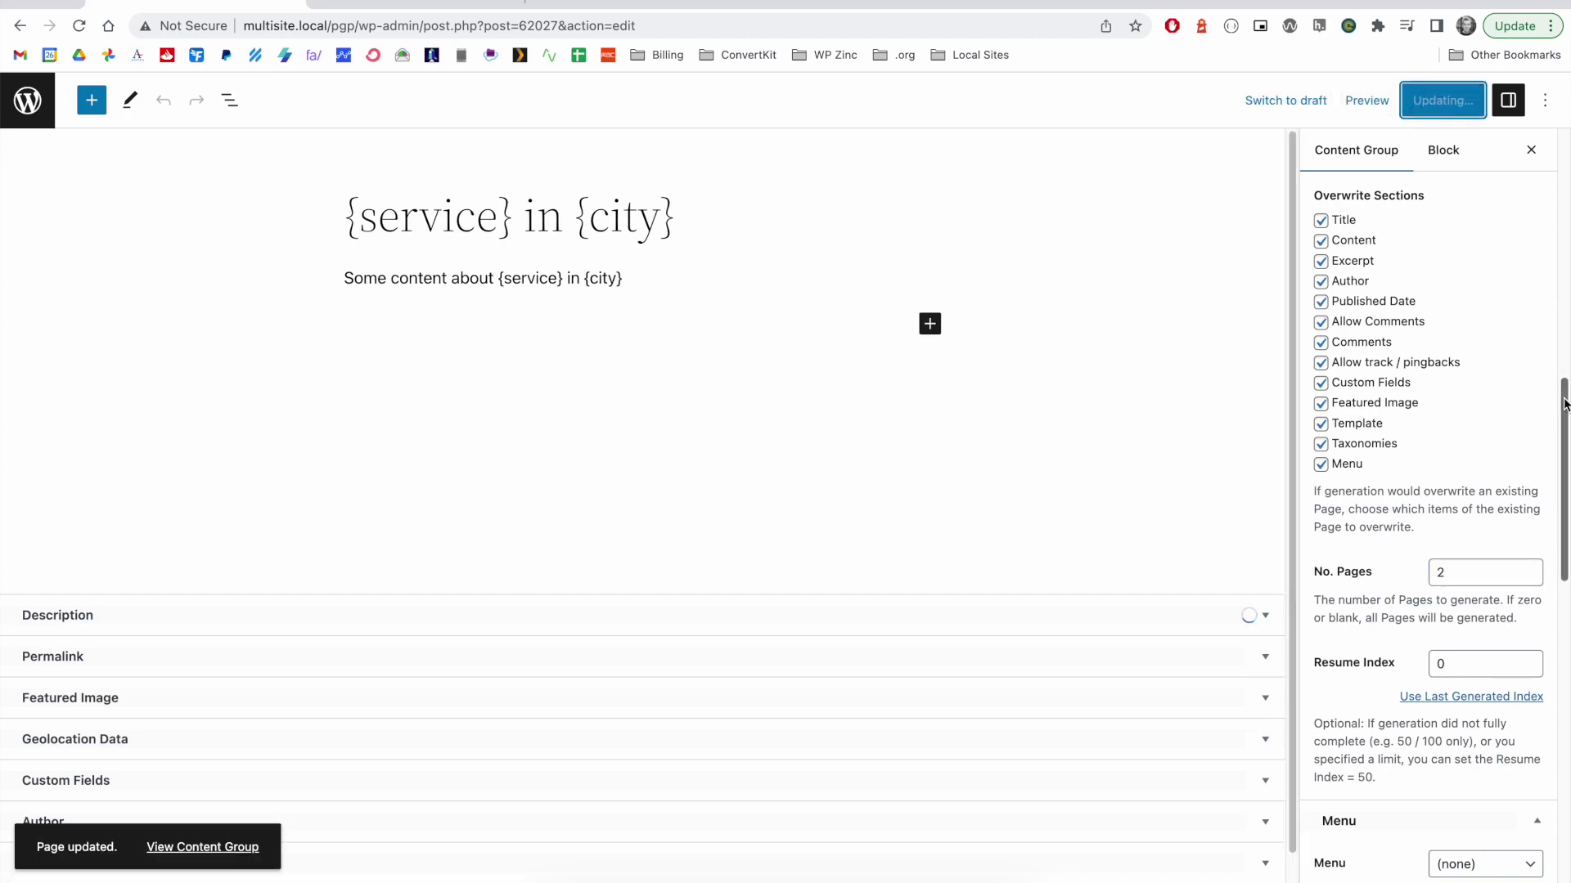
{"action": "left_click_drag", "start_coordinate": [1564, 402], "coordinate": [1566, 751]}
{"action": "left_click", "coordinate": [1459, 778]}
- Confirm the two-page random run and go back to the content group
{"action": "key", "text": "Return"}
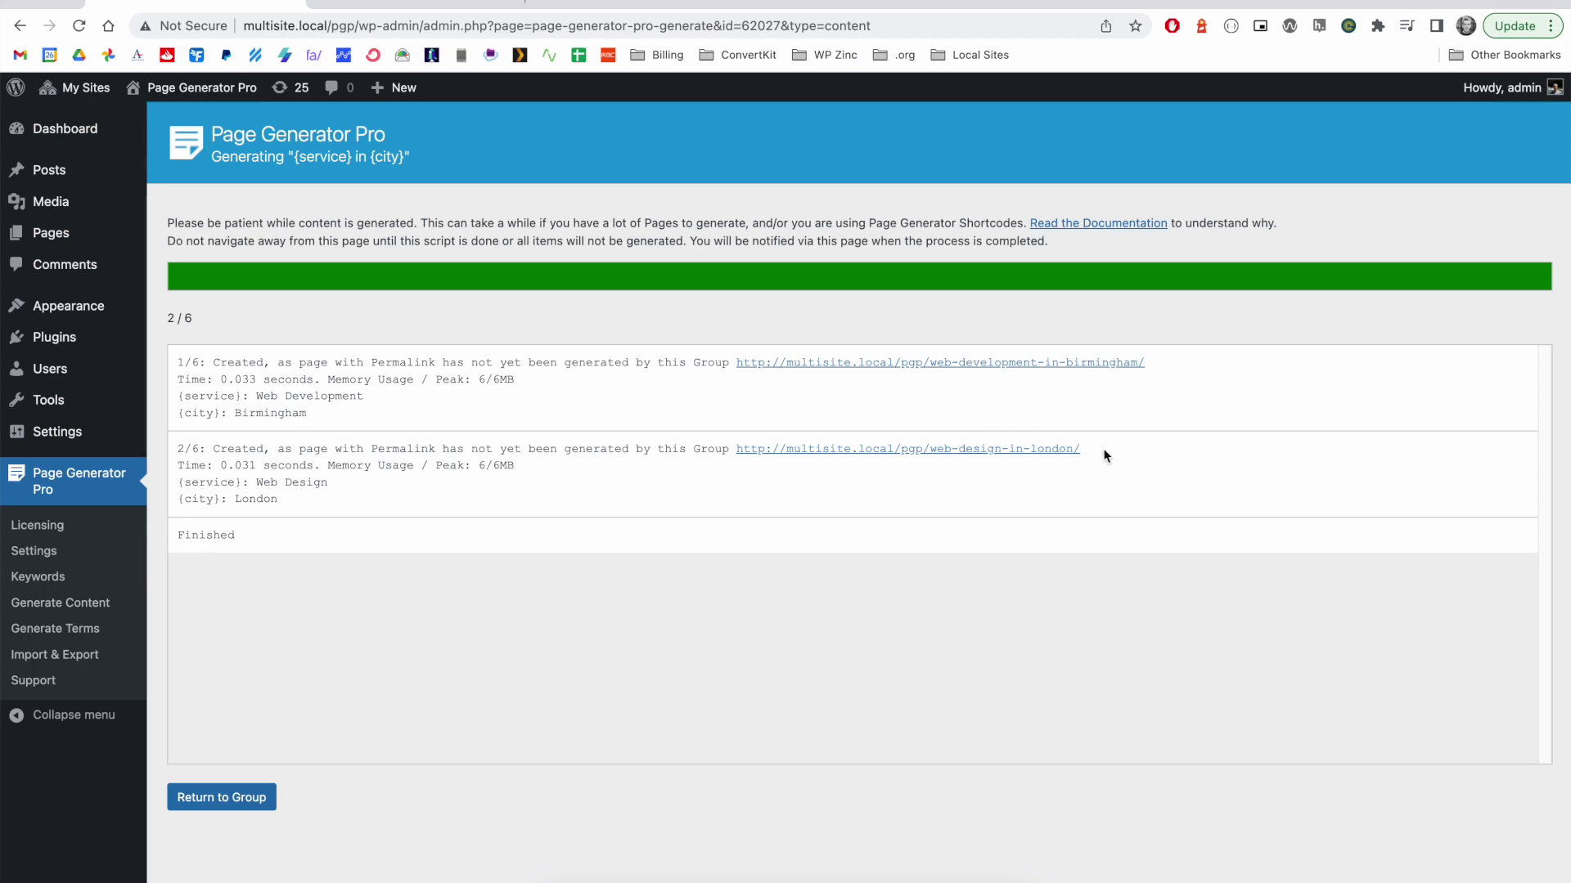
{"action": "left_click", "coordinate": [220, 798]}
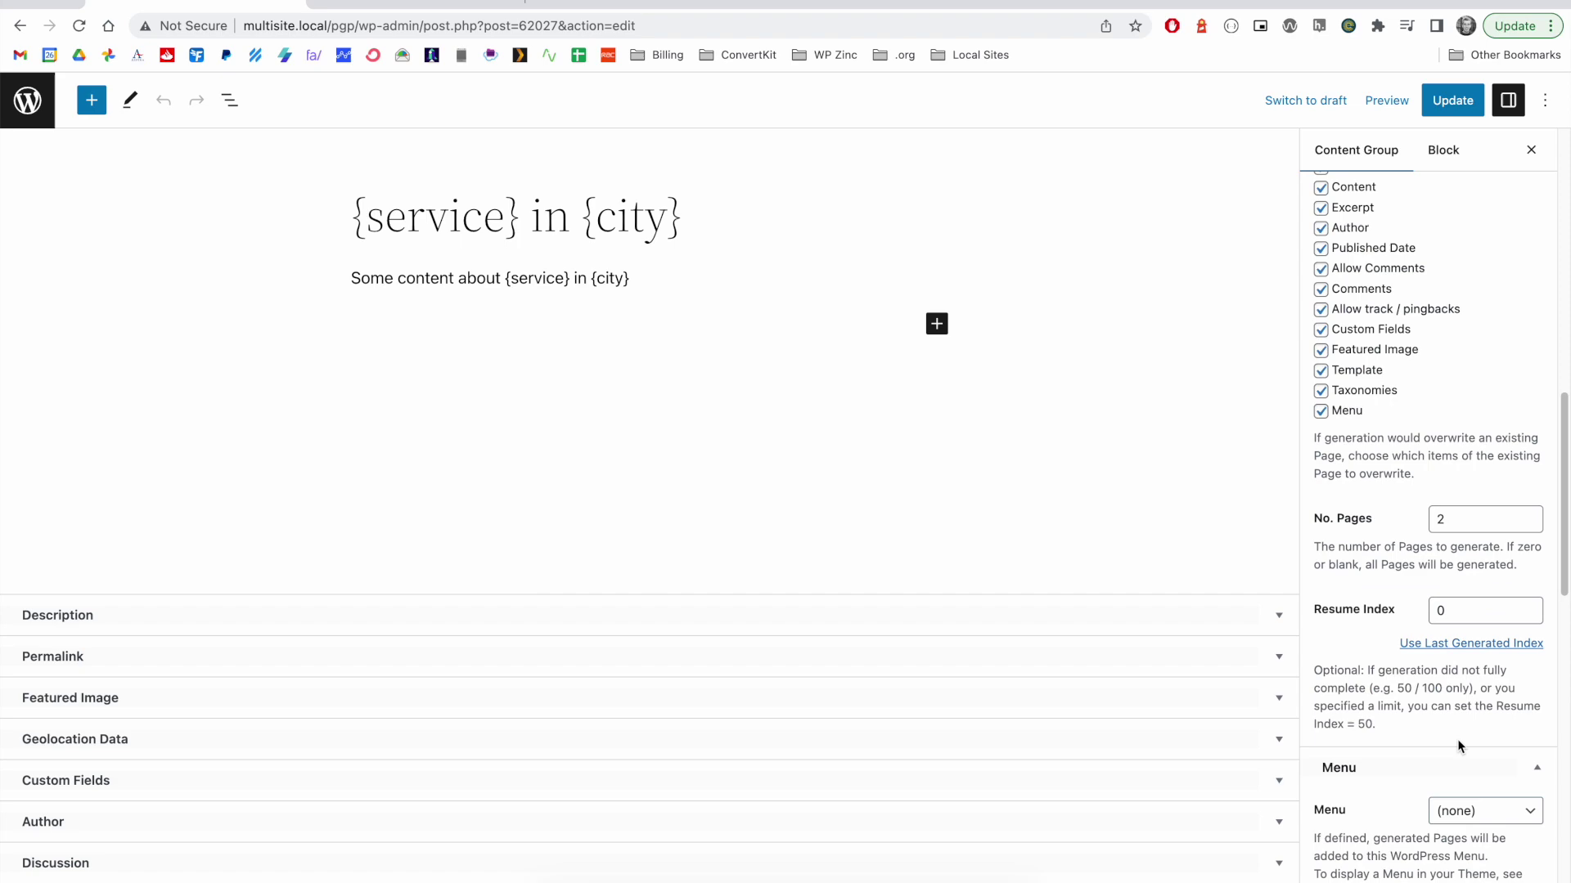
{"action": "scroll", "coordinate": [1456, 739], "scroll_direction": "down", "scroll_amount": 5}
- Permanently delete the two generated pages and generate two new random pages
{"action": "left_click", "coordinate": [1411, 771]}
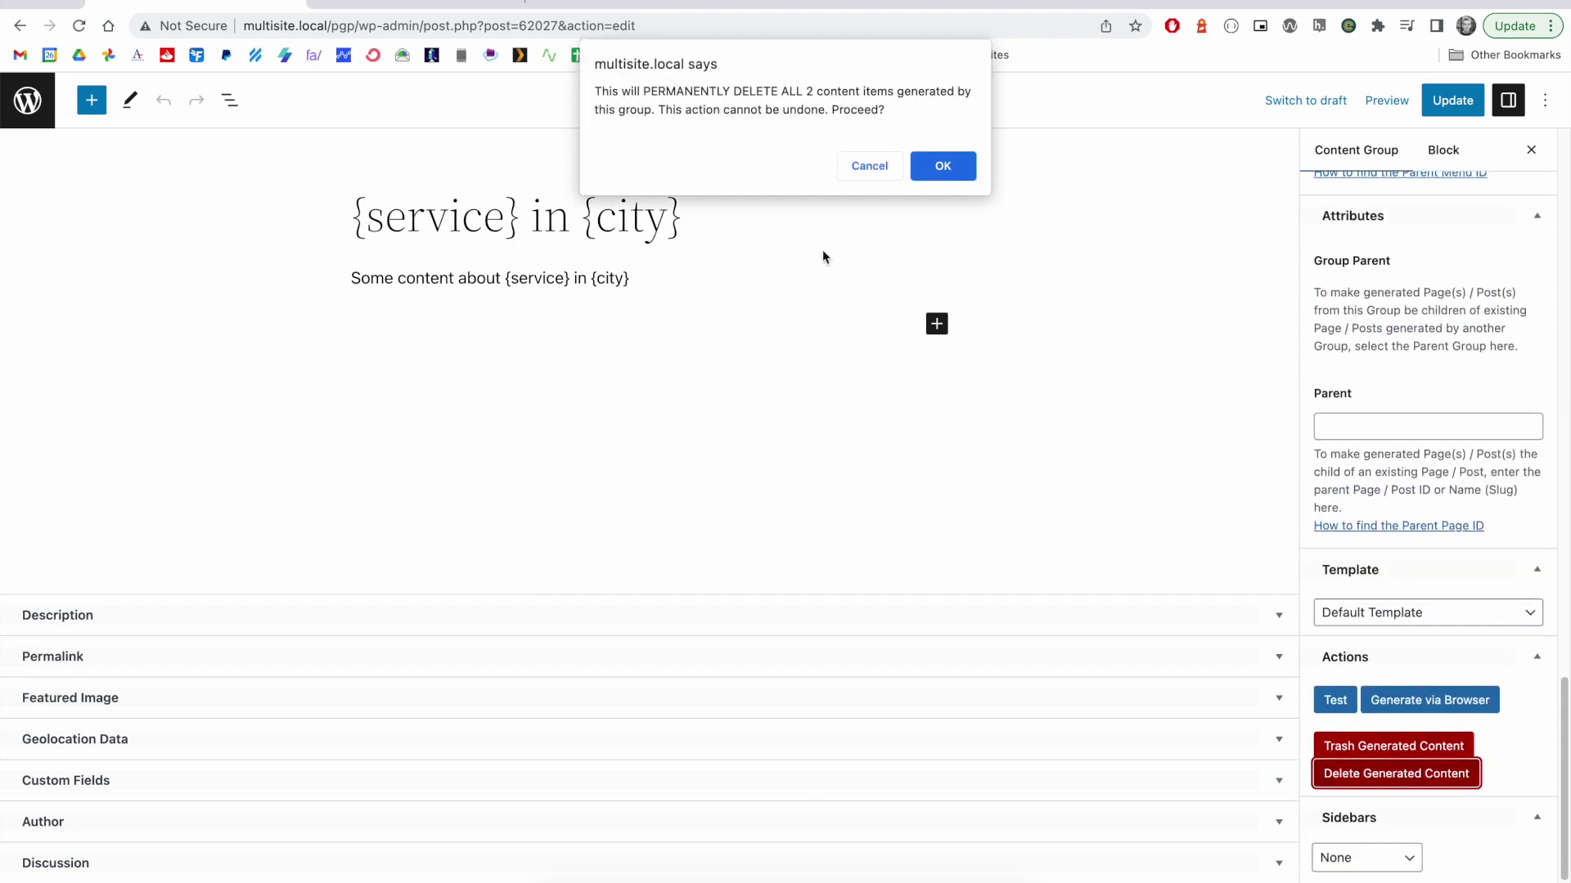
{"action": "left_click", "coordinate": [940, 166]}
{"action": "left_click", "coordinate": [1429, 775]}
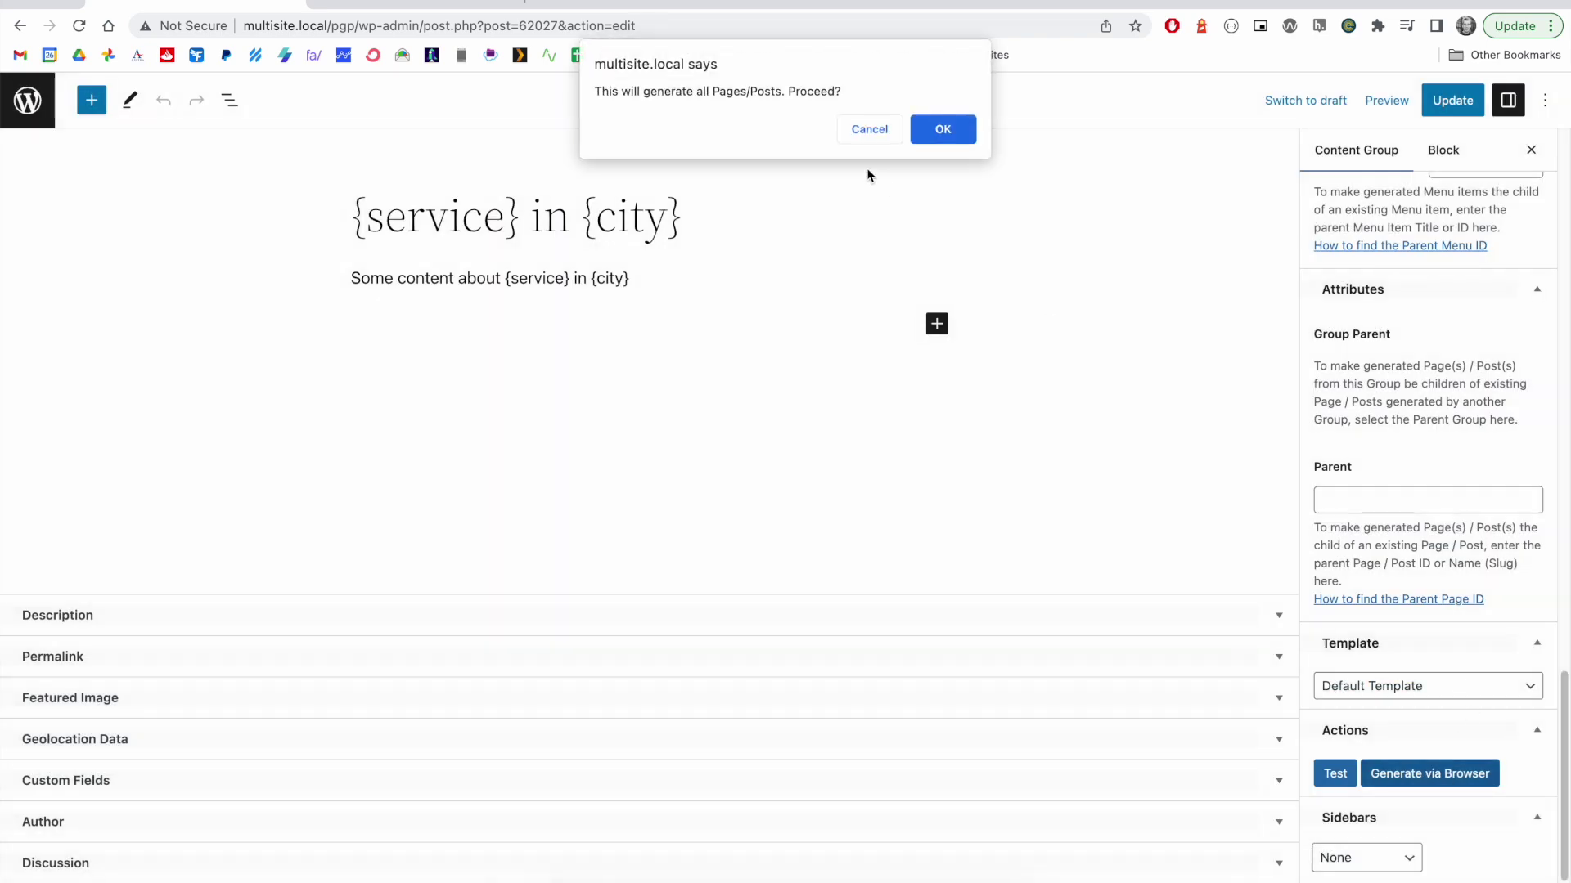
{"action": "left_click", "coordinate": [942, 129]}
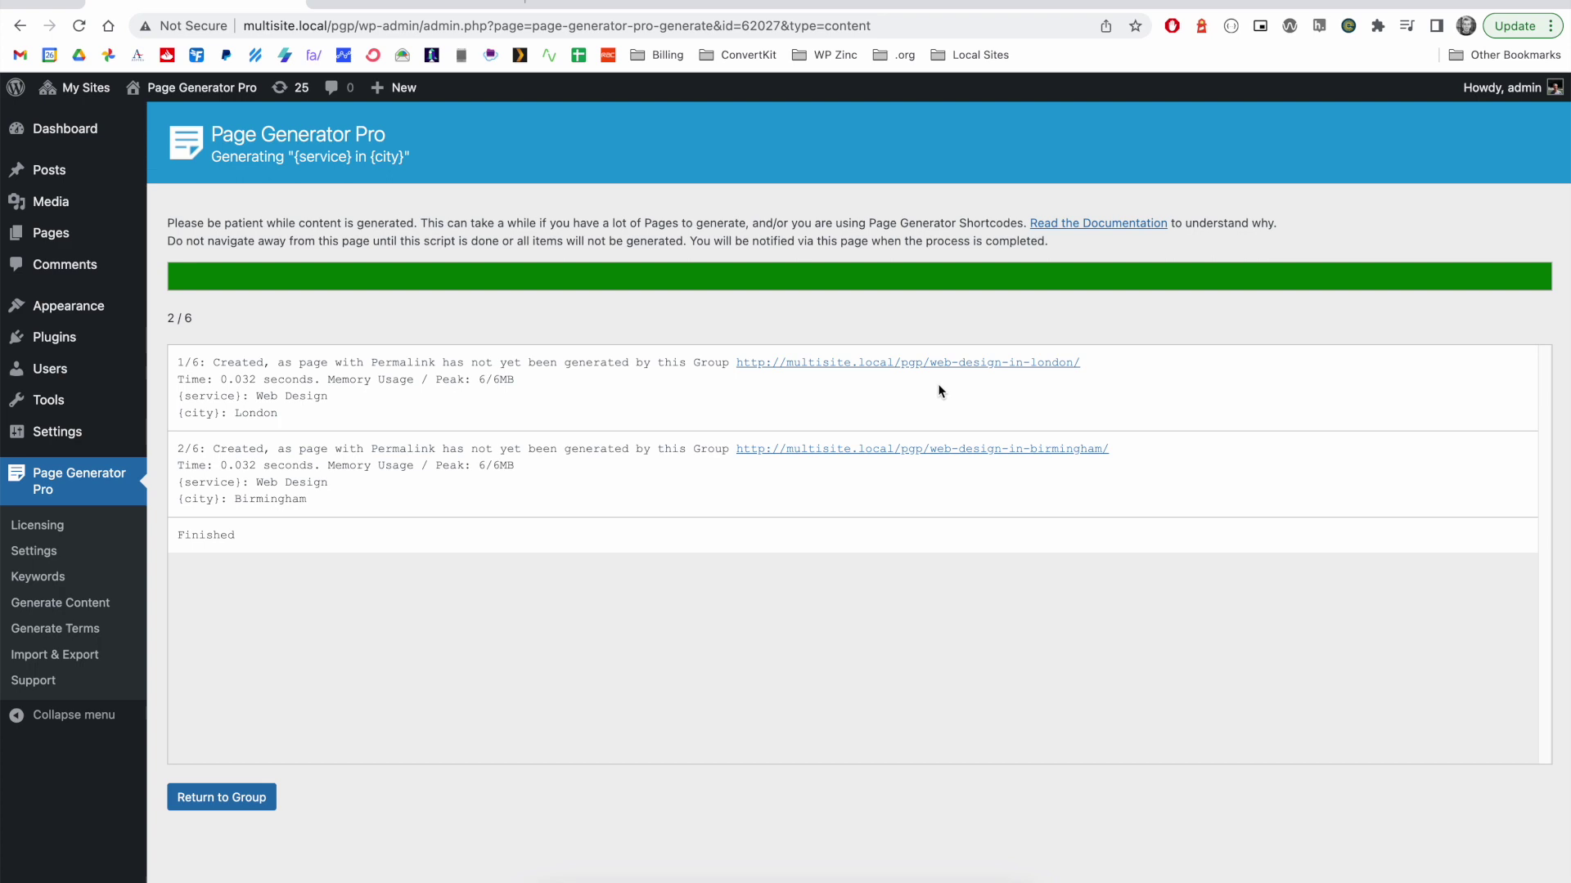